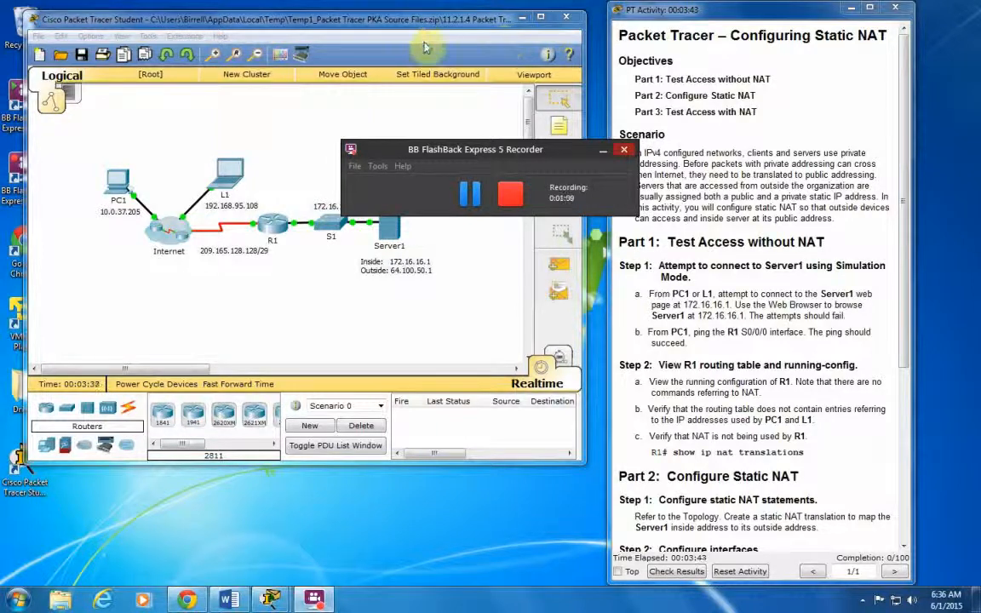
# Step: Open the Web Browser from PC1's desktop applications
pyautogui.click(412, 415)
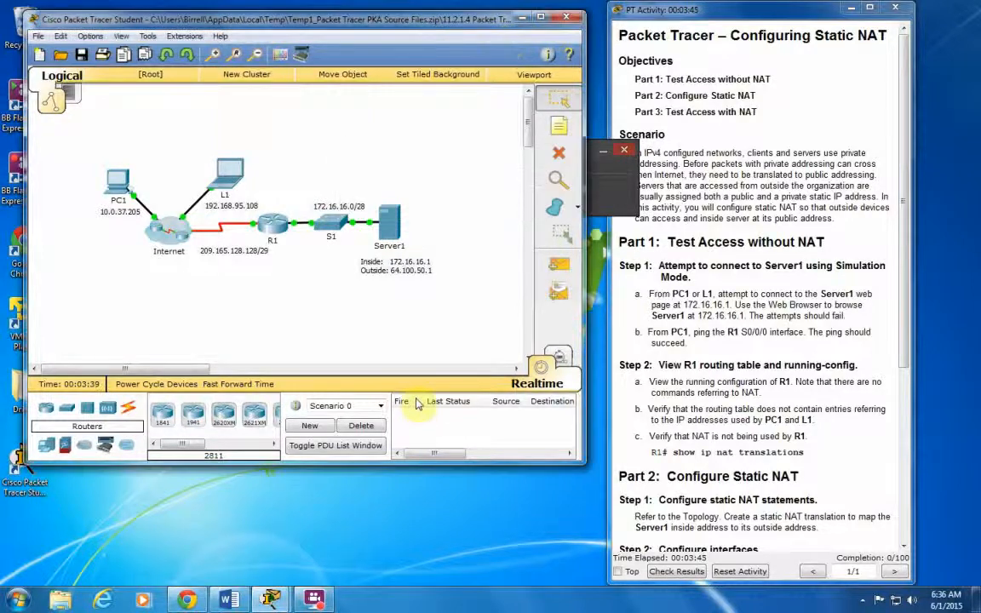
pyautogui.click(117, 179)
pyautogui.moveTo(477, 134); pyautogui.dragTo(281, 83)
pyautogui.click(172, 95)
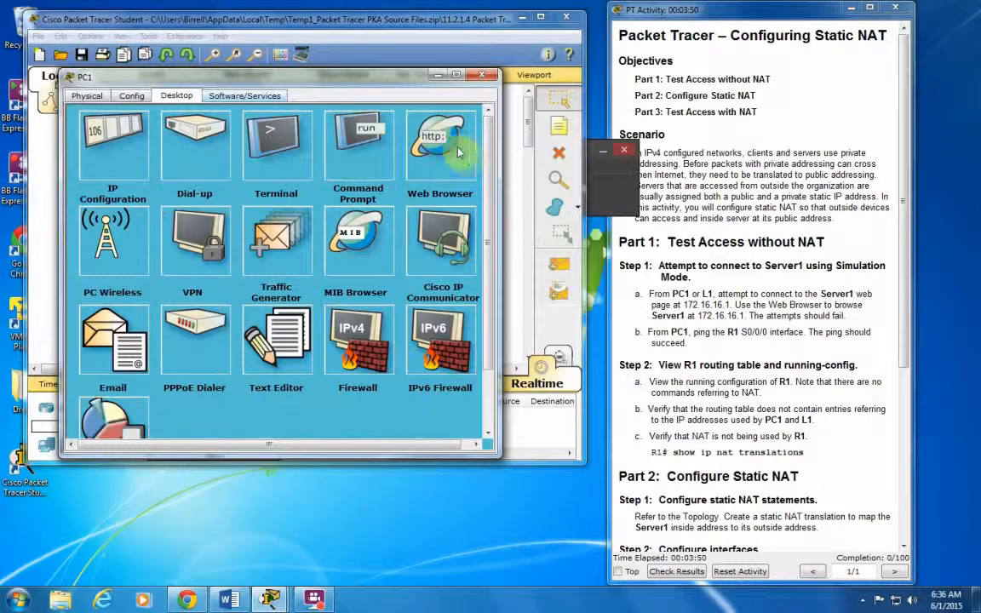
pyautogui.click(440, 141)
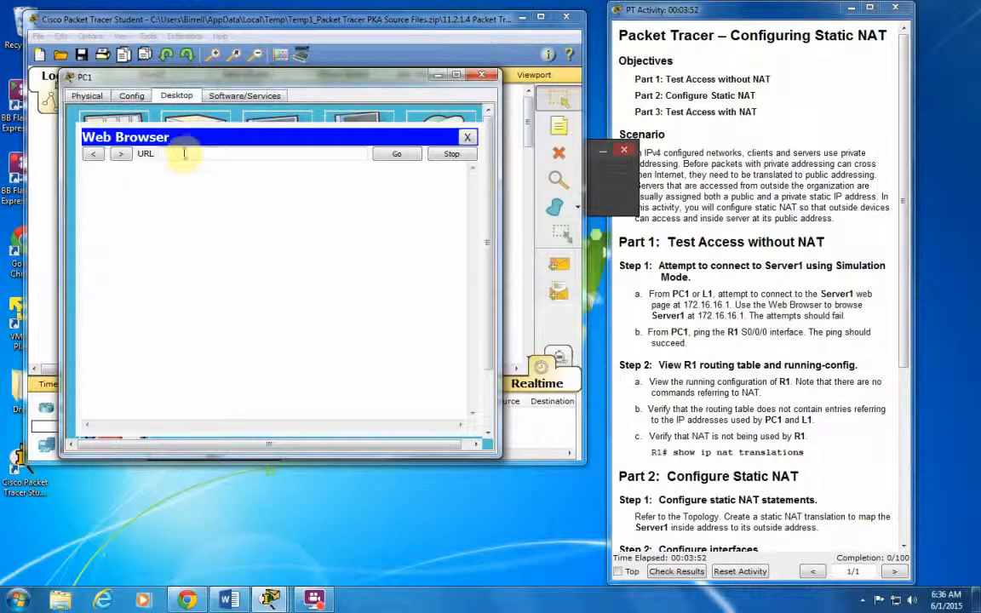
pyautogui.click(183, 157)
pyautogui.write('17')
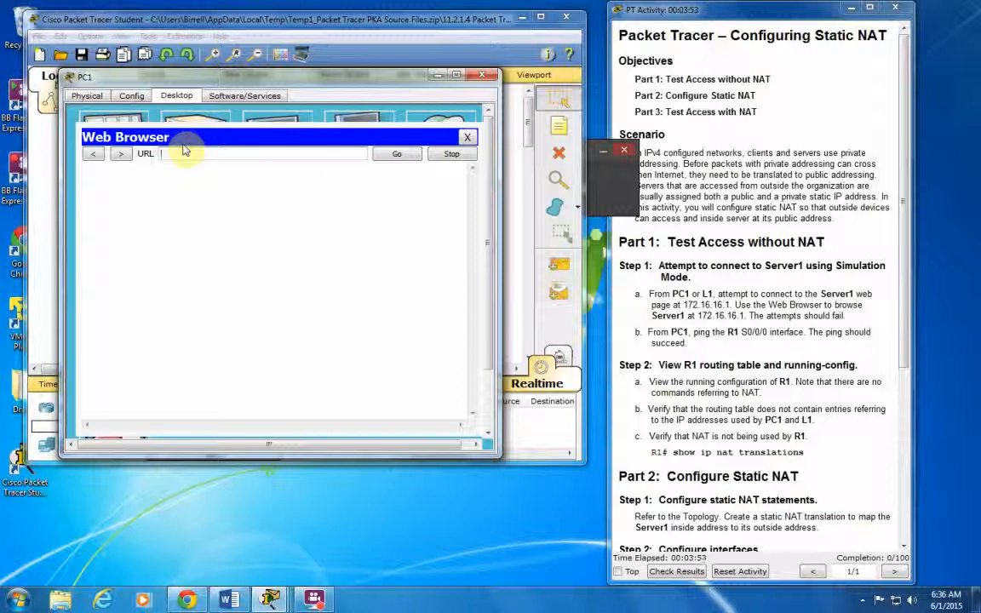
pyautogui.write('tp://')
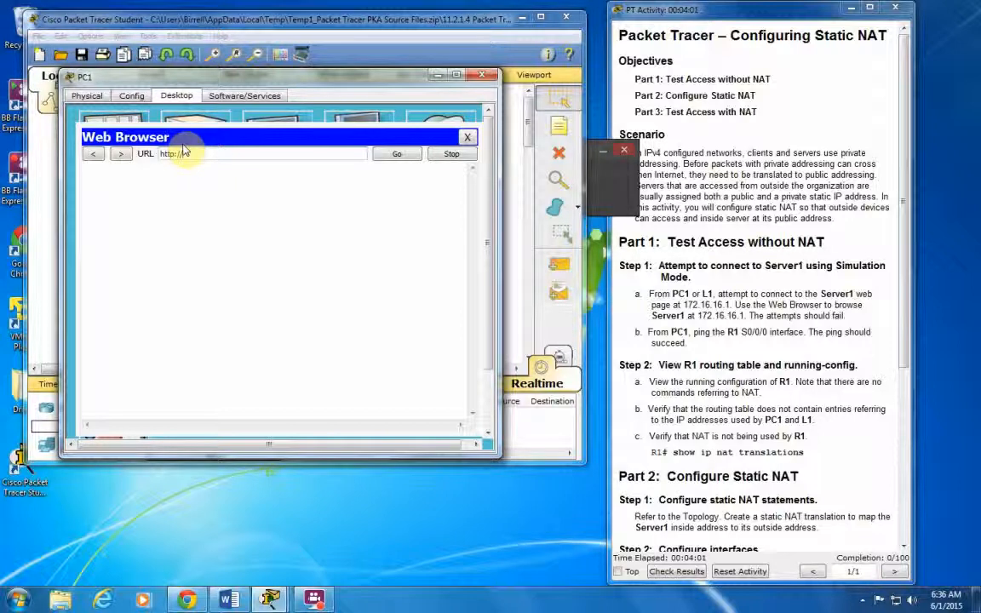
pyautogui.write('172.16.16.1')
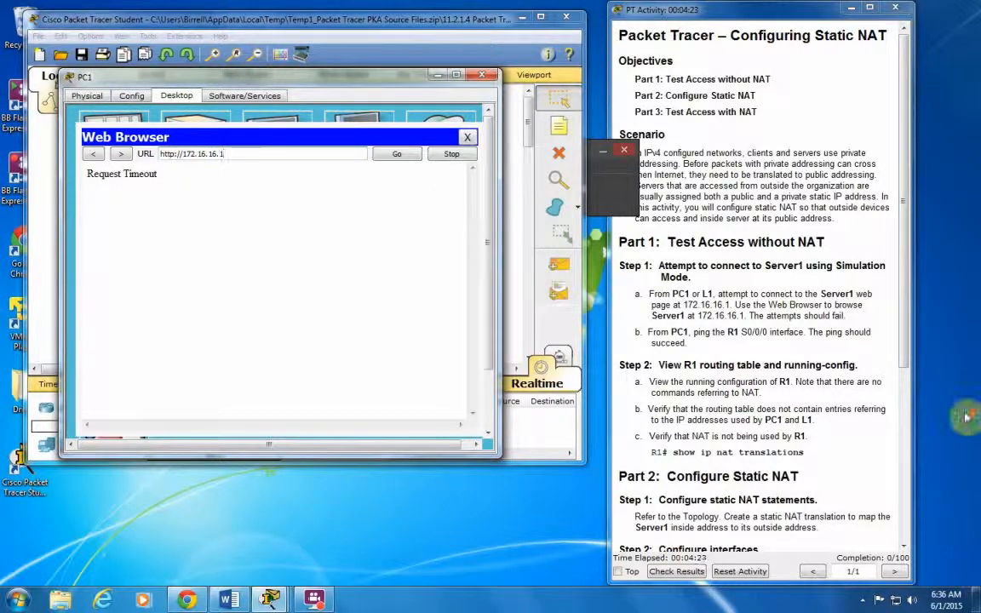
pyautogui.scroll(-5, 771, 403)
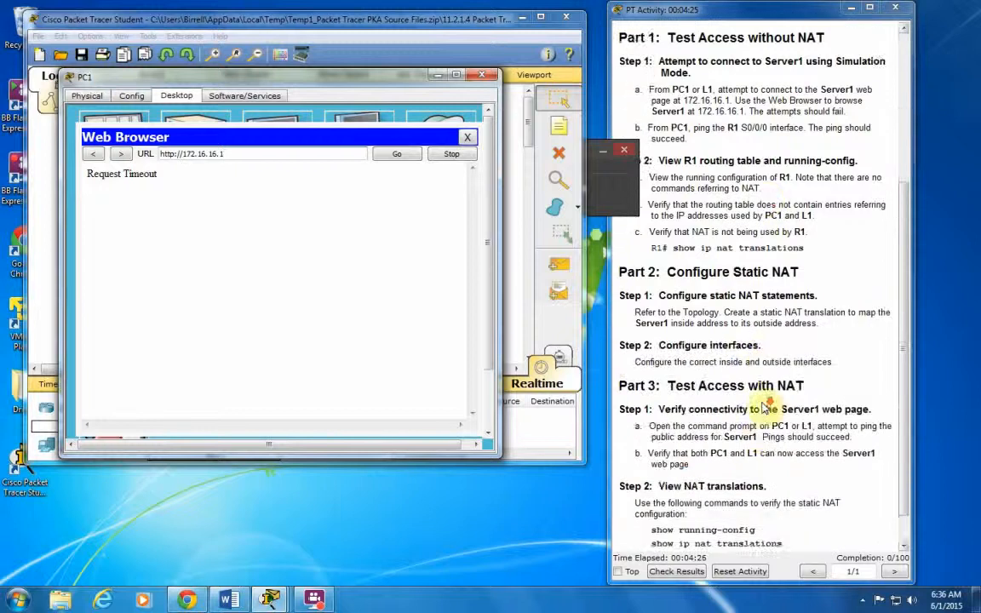
pyautogui.scroll(5, 755, 403)
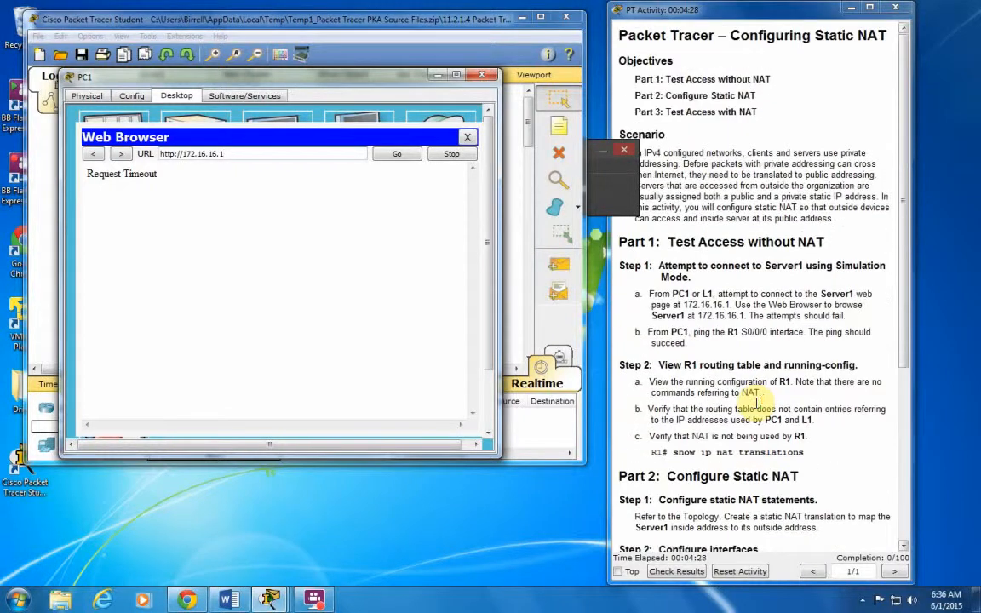
pyautogui.click(481, 74)
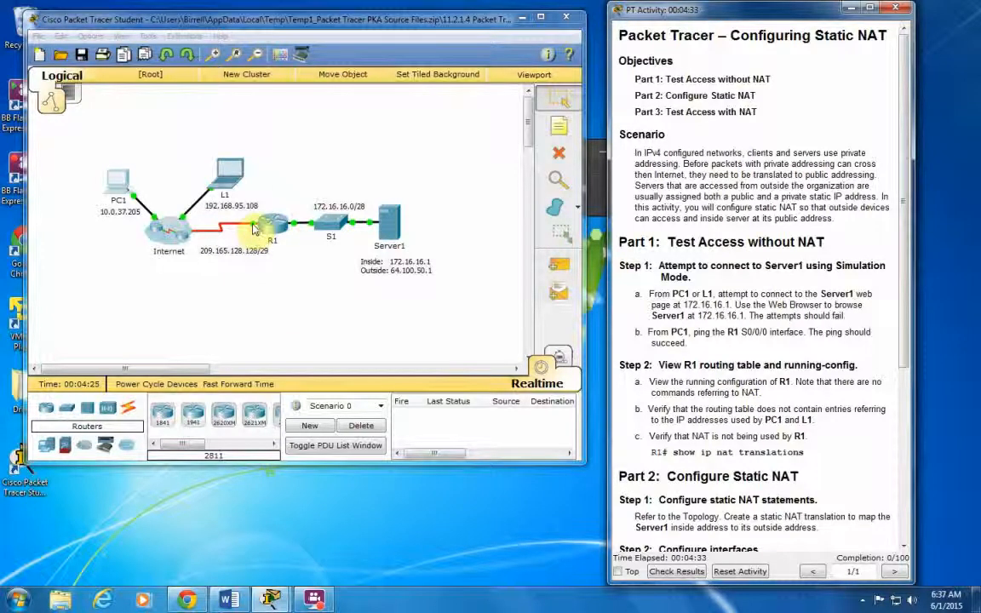
# Step: Check R1's serial port on the Internet link, and open the Command Prompt on PC1
pyautogui.click(253, 228)
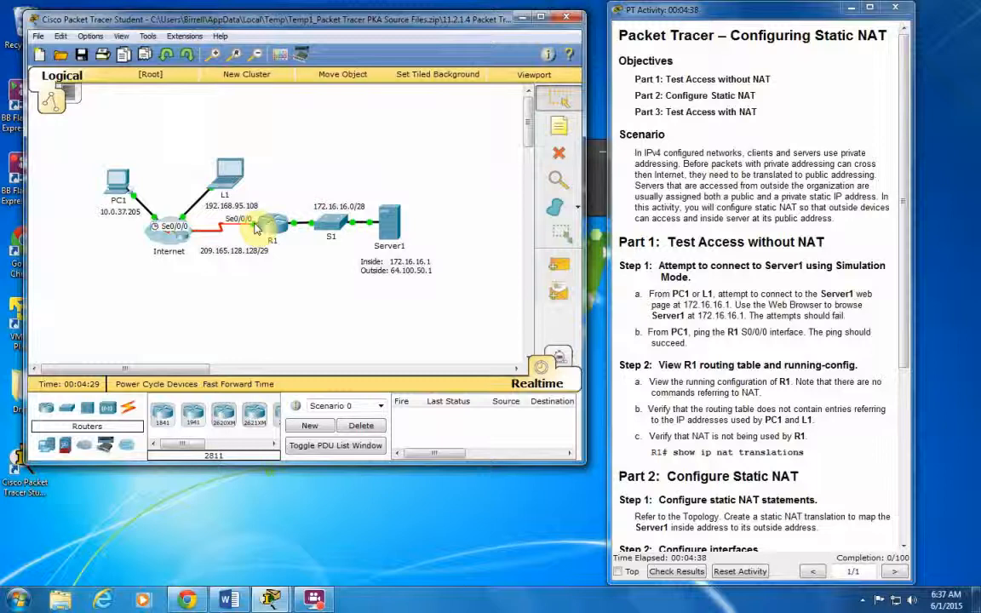
pyautogui.scroll(-5, 822, 271)
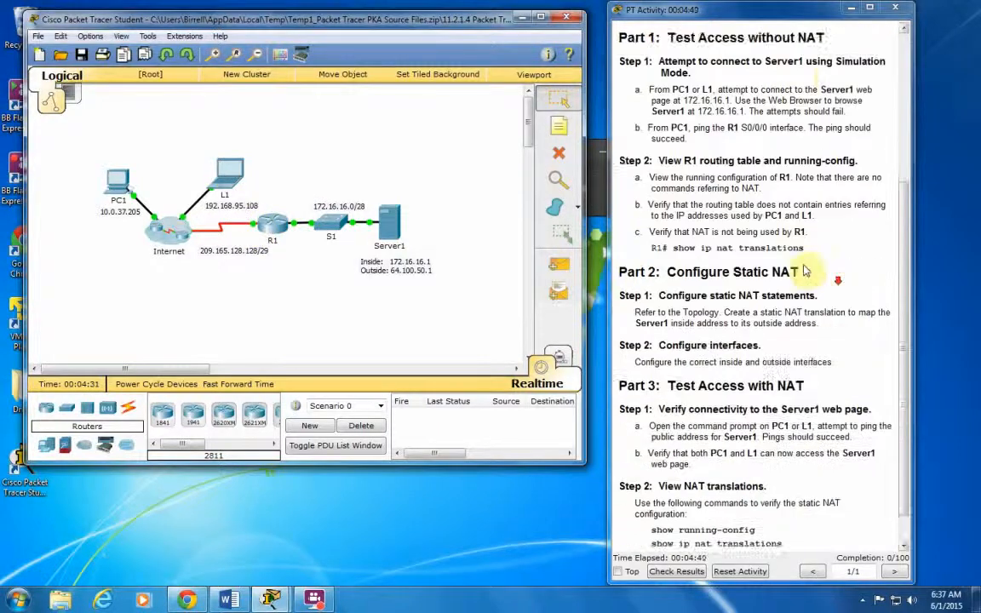
pyautogui.scroll(3, 797, 252)
pyautogui.scroll(3, 790, 247)
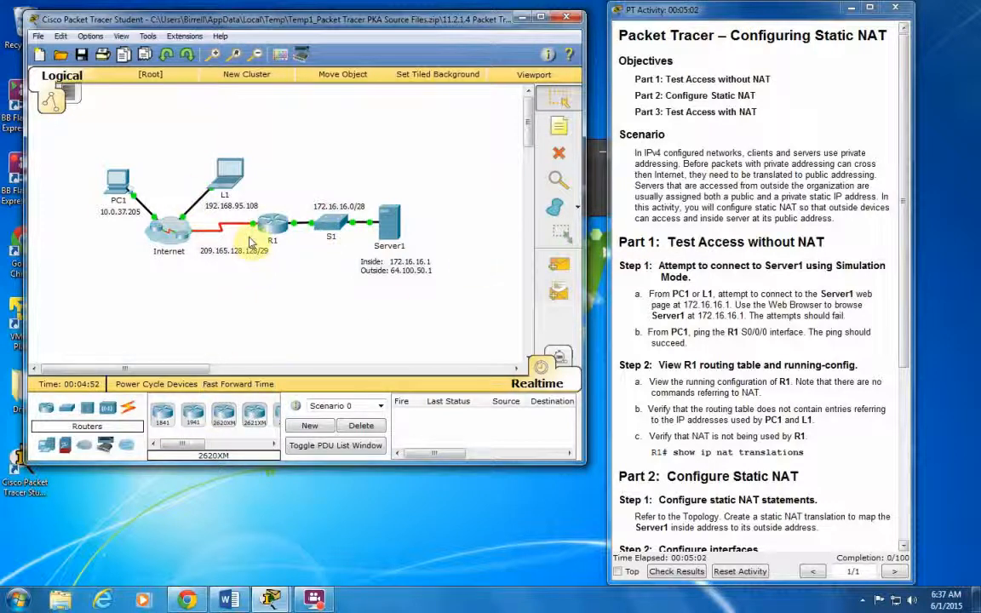
pyautogui.click(127, 185)
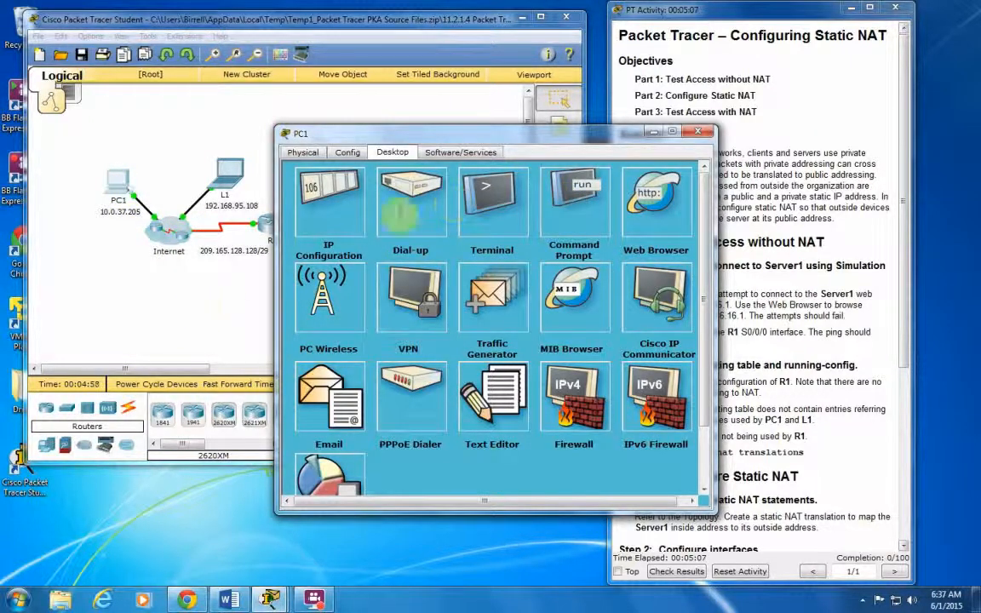
pyautogui.click(575, 200)
pyautogui.moveTo(457, 133); pyautogui.dragTo(319, 127)
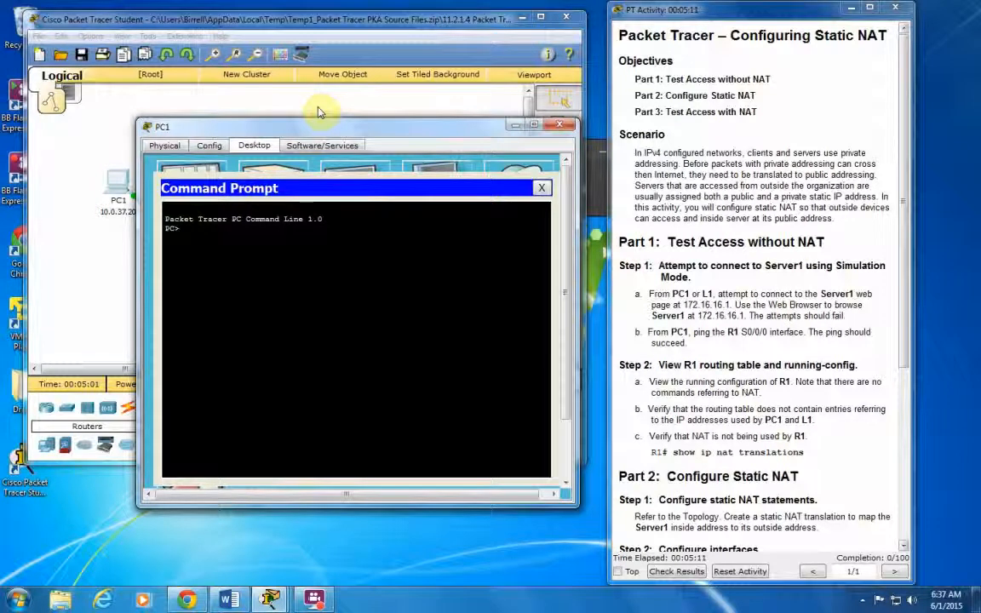
# Step: Ping R1's S0/0/0 interface at 209.165.128.130 from PC1, and close the PC1 window
pyautogui.write('ping')
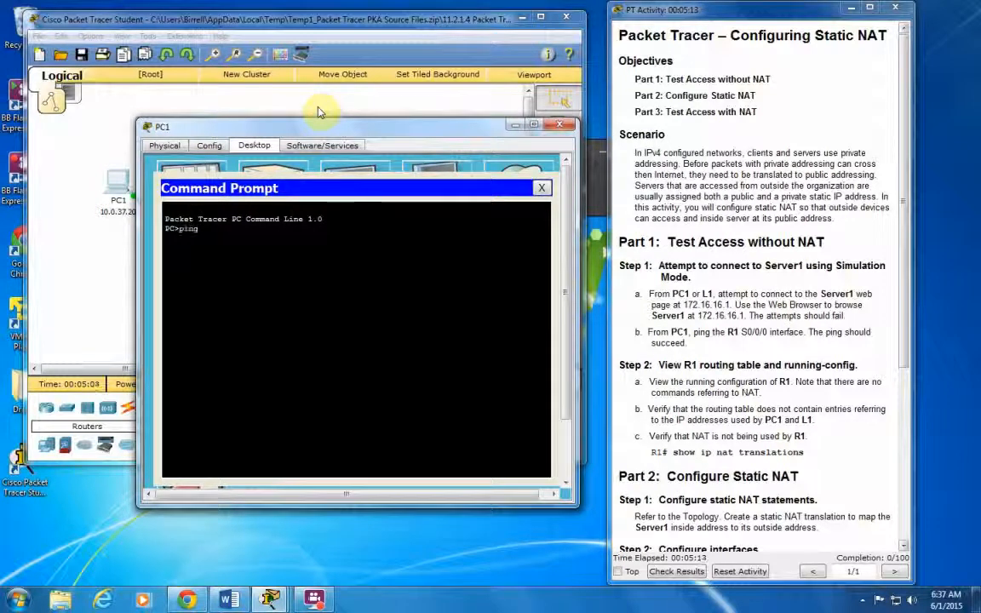
pyautogui.write(' 209.165.')
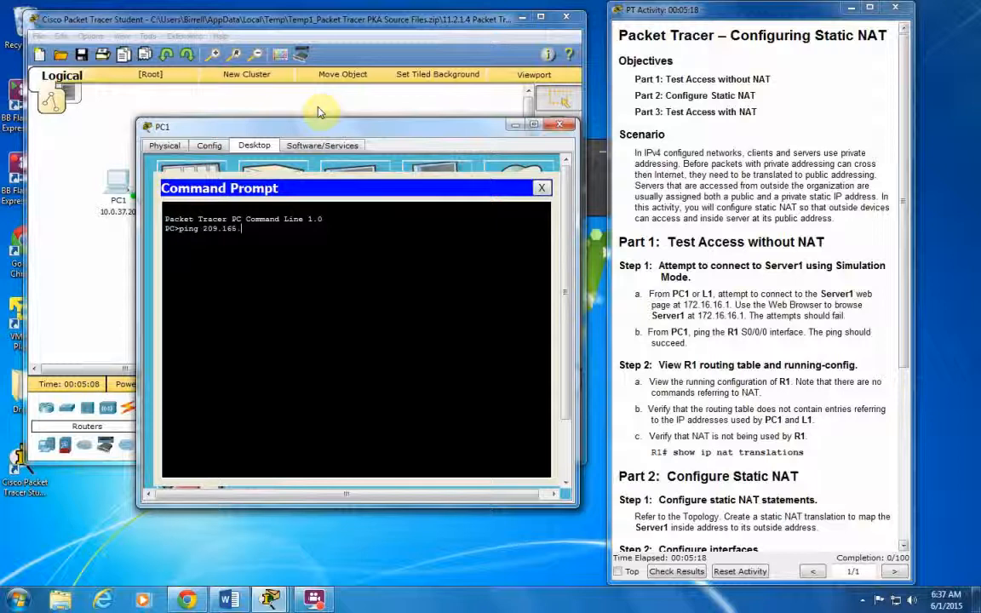
pyautogui.write('128.11')
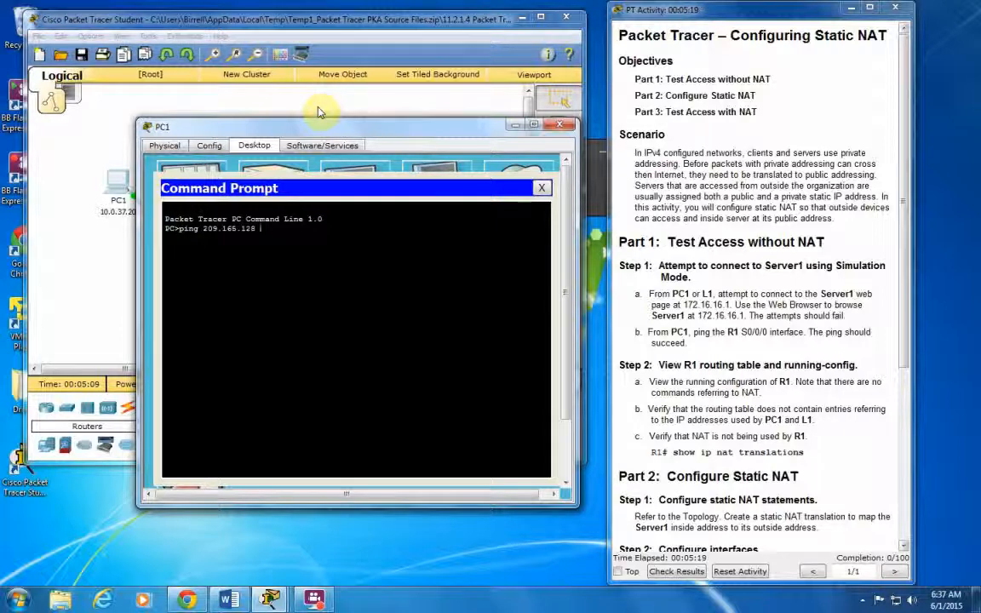
pyautogui.write('0')
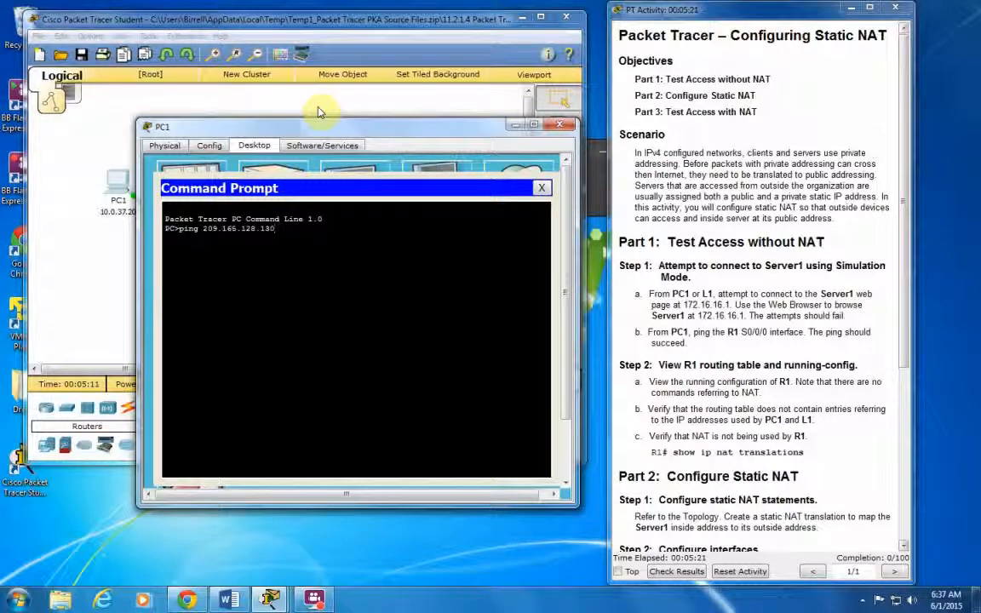
pyautogui.press('Return')
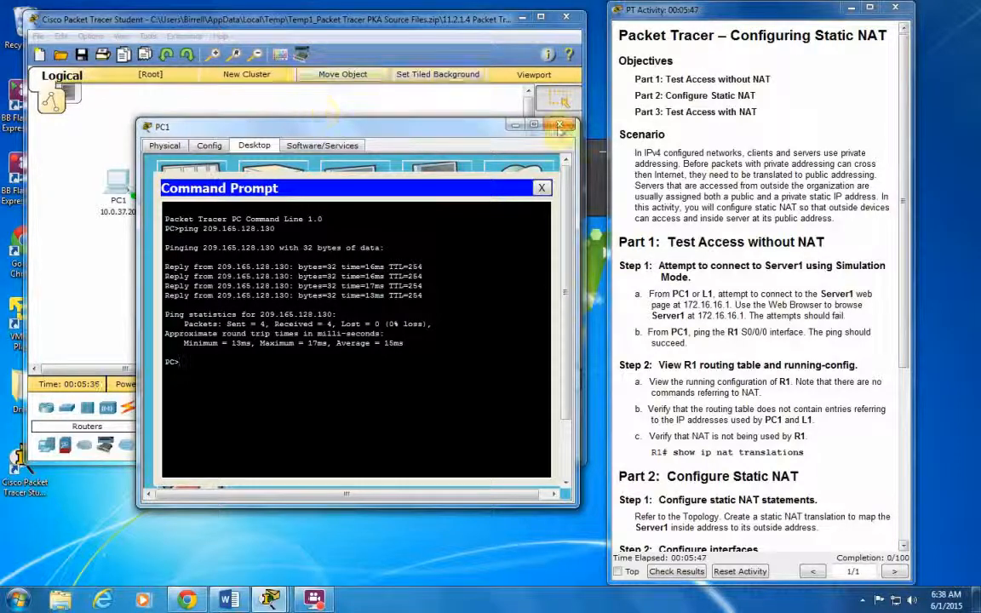
pyautogui.click(560, 126)
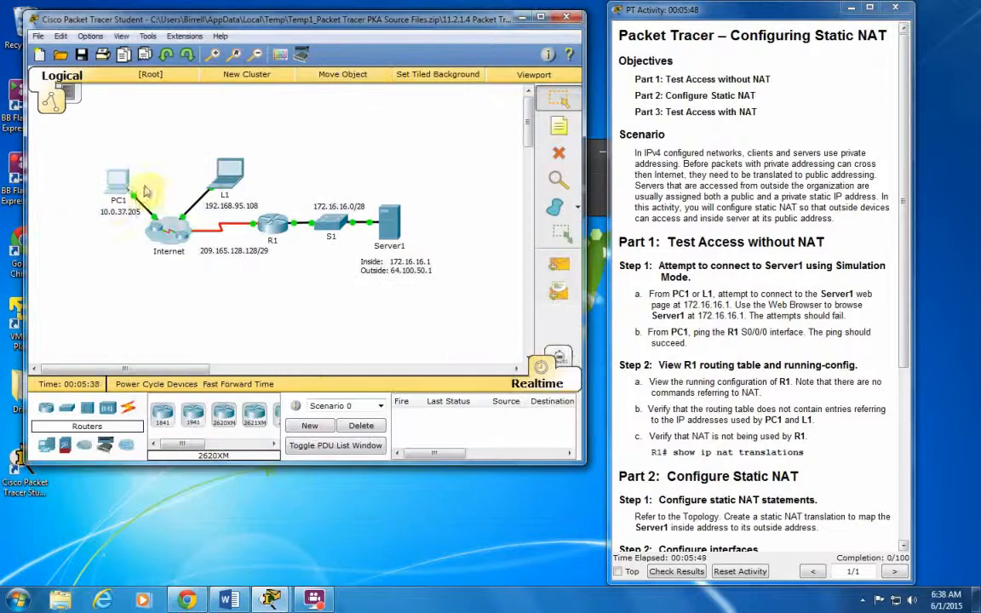
# Step: Open router R1's command line interface and start the console session
pyautogui.click(260, 218)
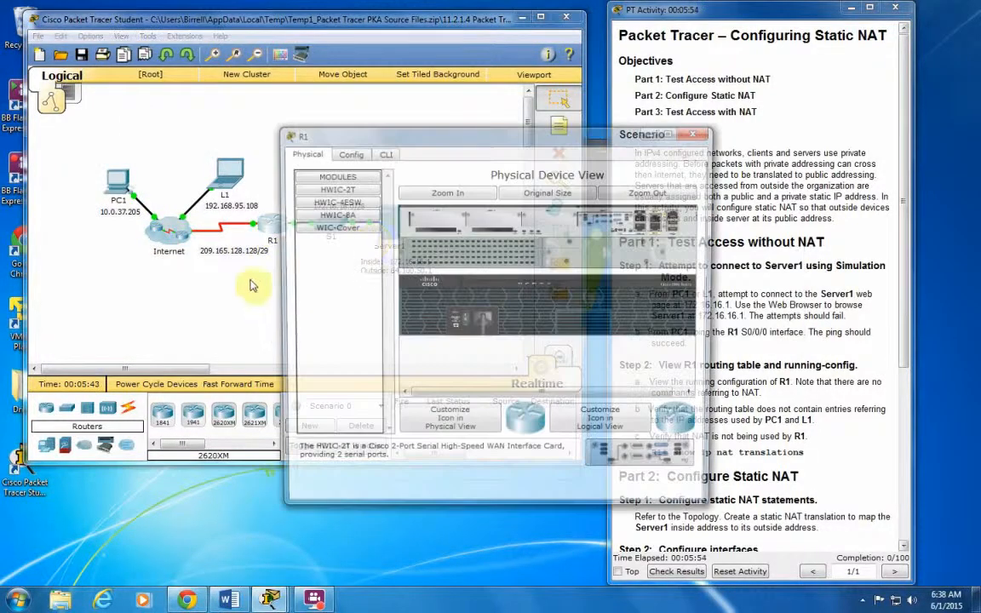
pyautogui.moveTo(390, 137); pyautogui.dragTo(223, 51)
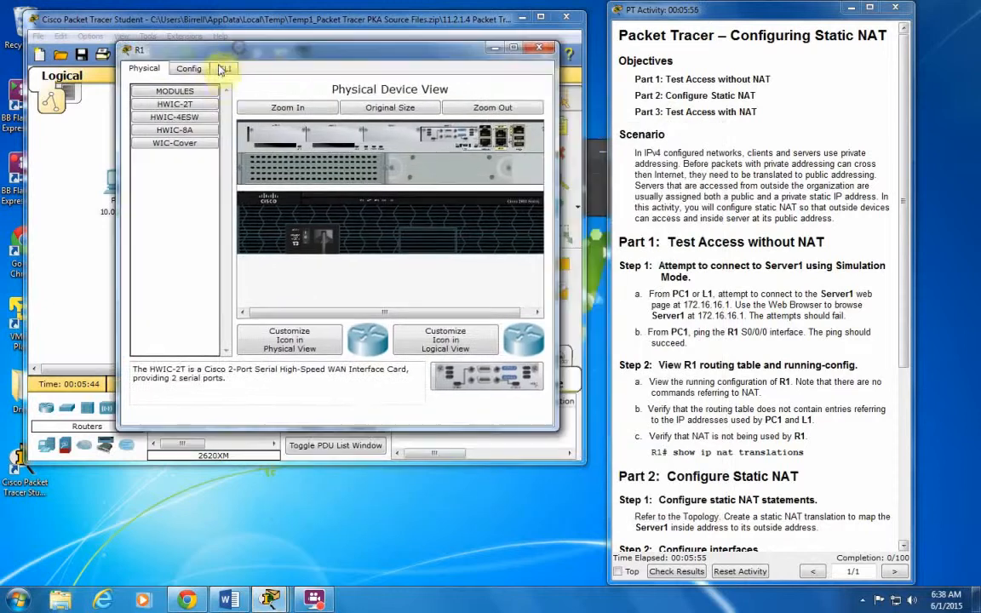
pyautogui.click(223, 68)
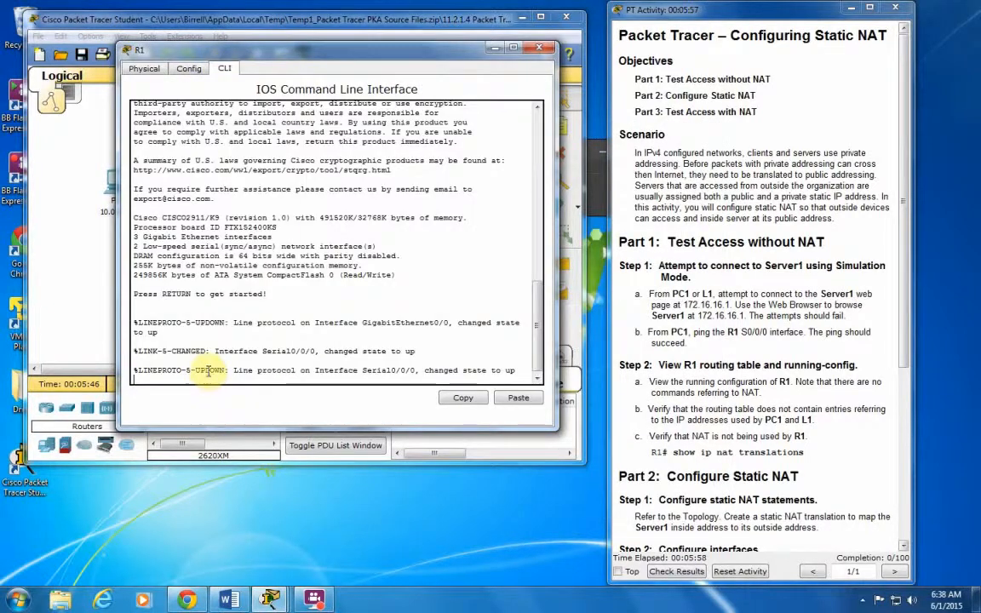
pyautogui.press('Return')
pyautogui.write('en')
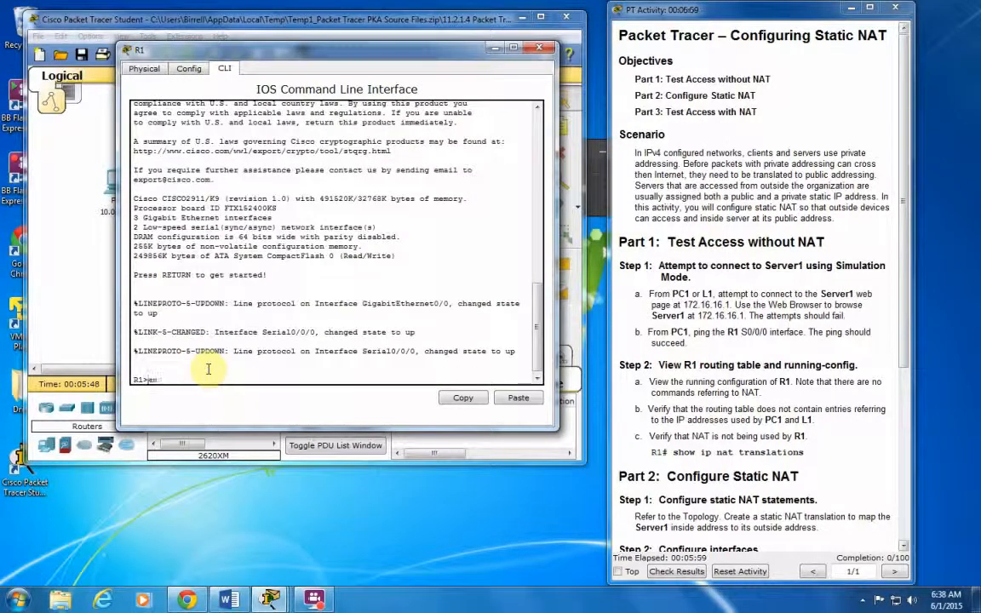
pyautogui.write("'")
pyautogui.press('Return')
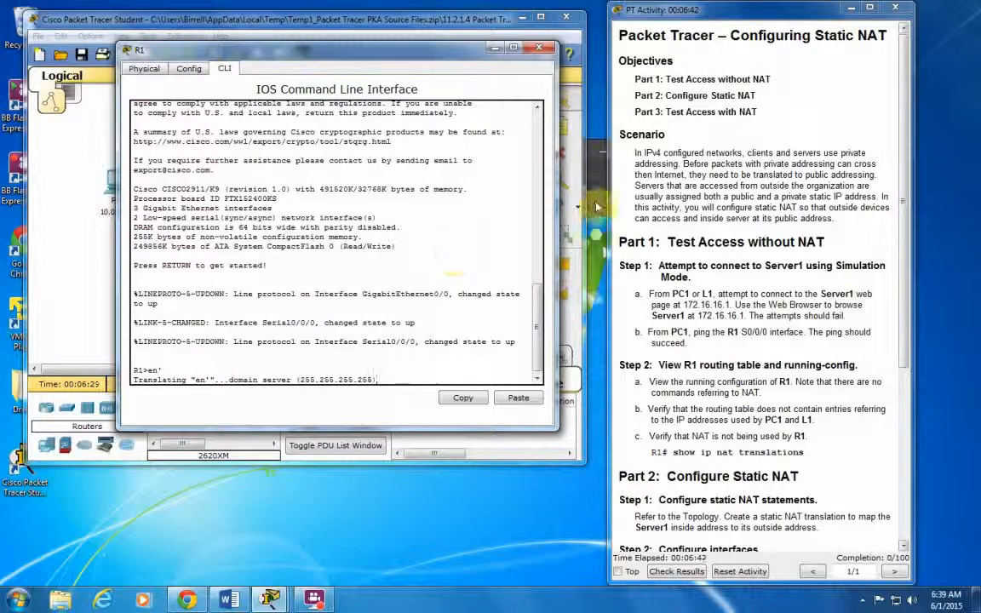
pyautogui.click(467, 194)
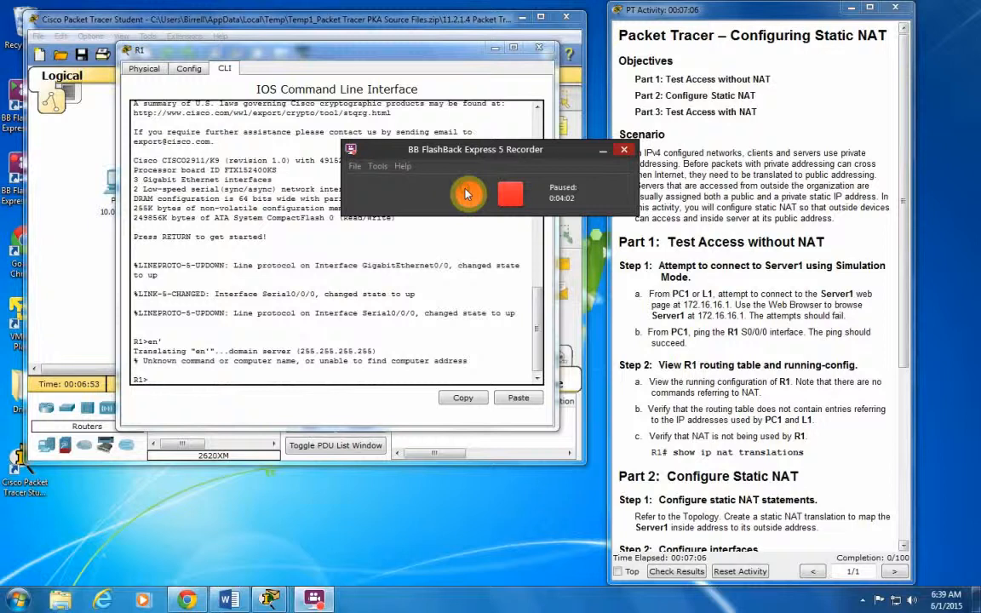
pyautogui.click(467, 195)
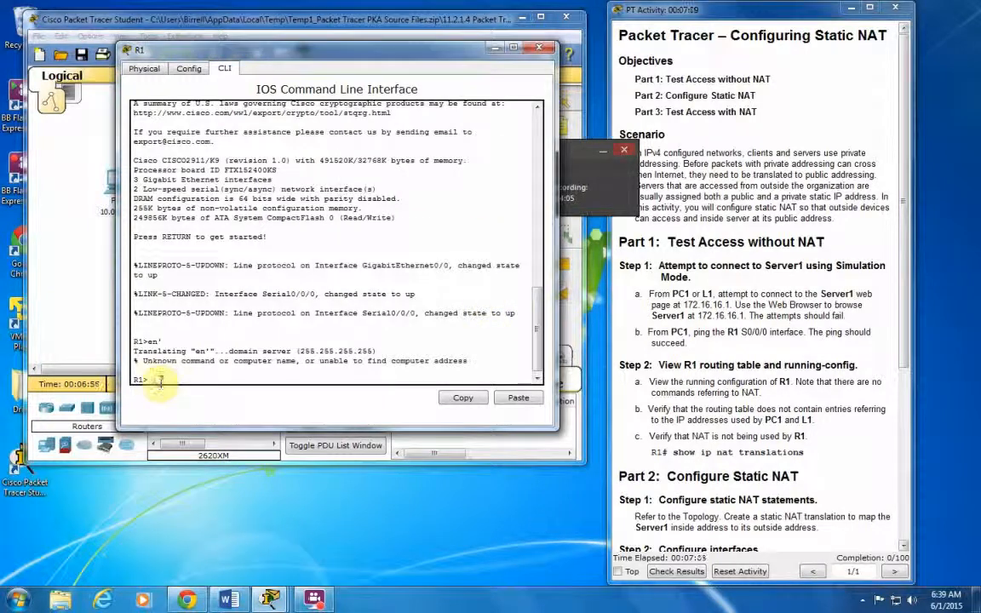
# Step: Enter privileged EXEC mode on R1 with en, and display the whole running configuration with show run
pyautogui.write('en')
pyautogui.press('Return')
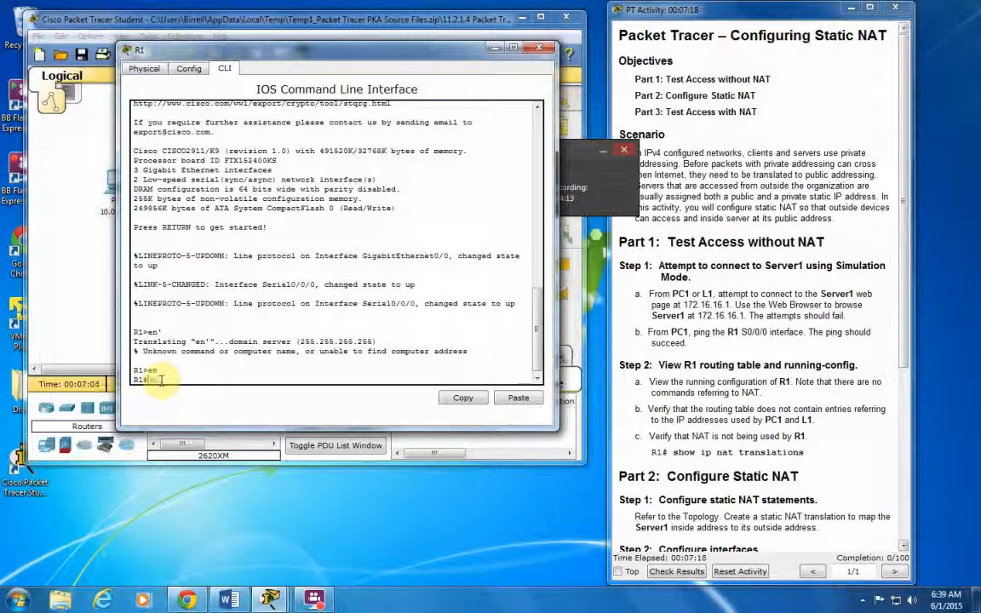
pyautogui.write('show run')
pyautogui.press('Return')
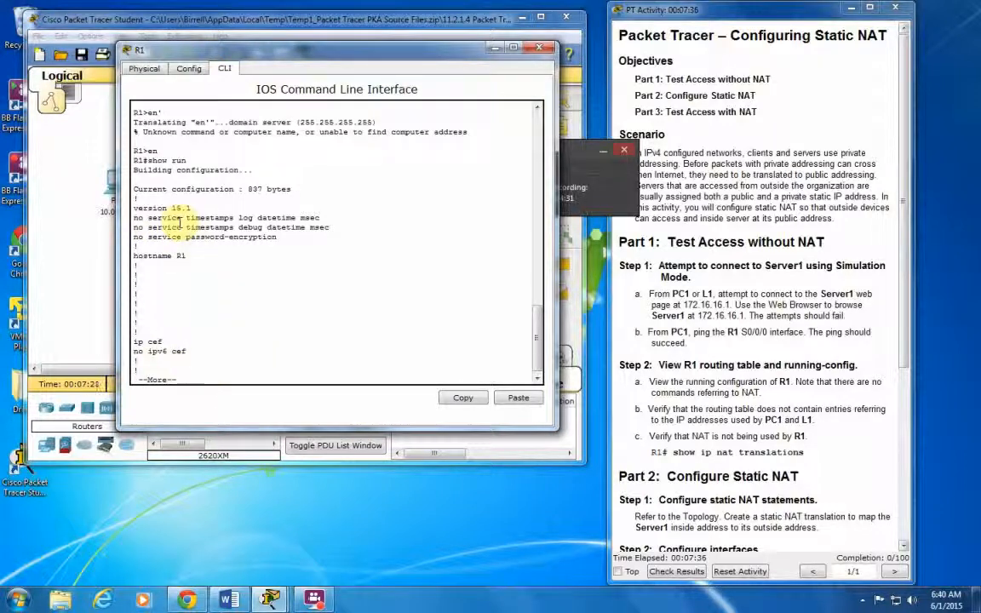
pyautogui.press('space')
pyautogui.press('space')
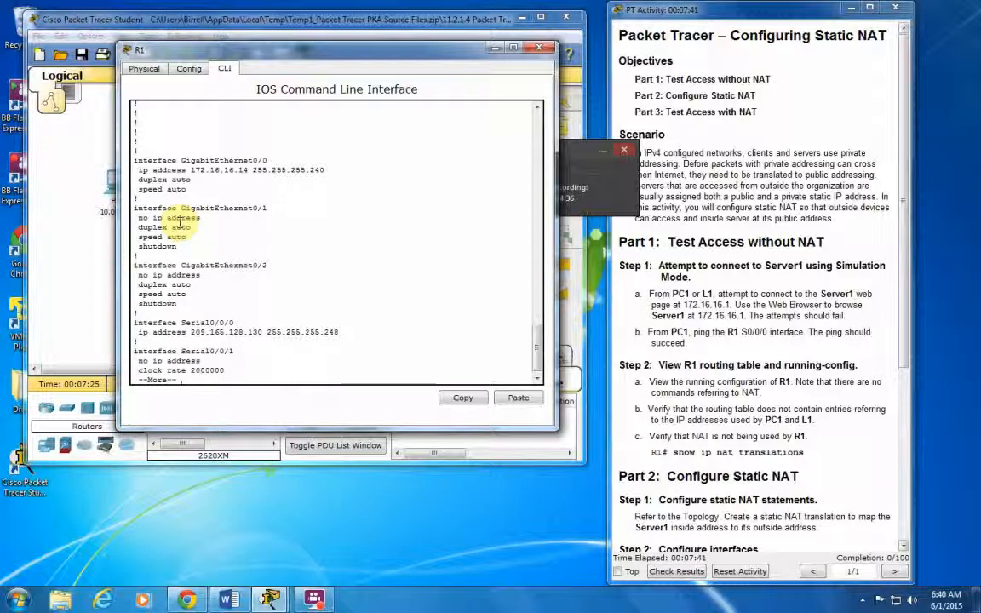
pyautogui.press('space')
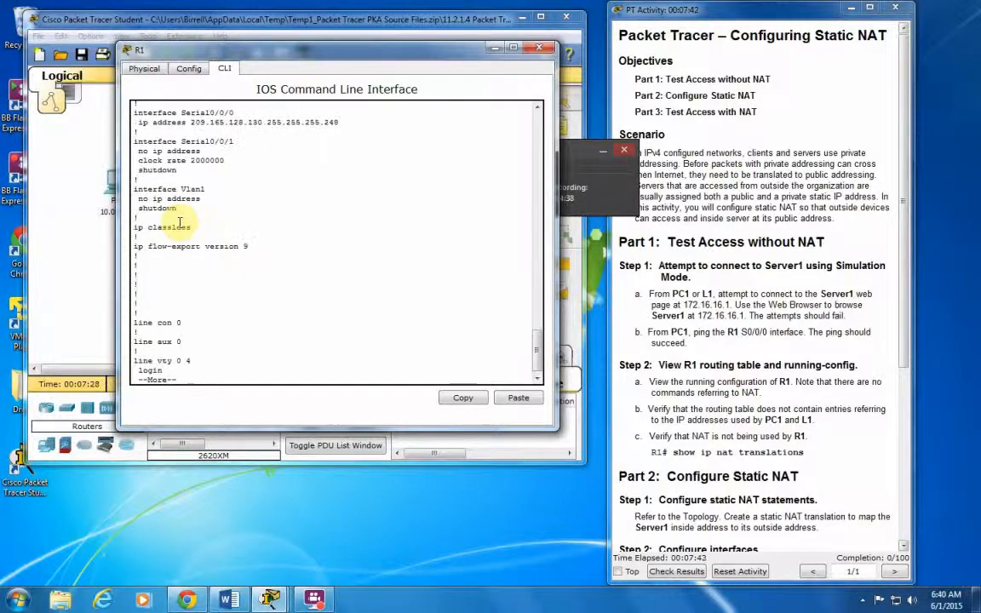
pyautogui.press('space')
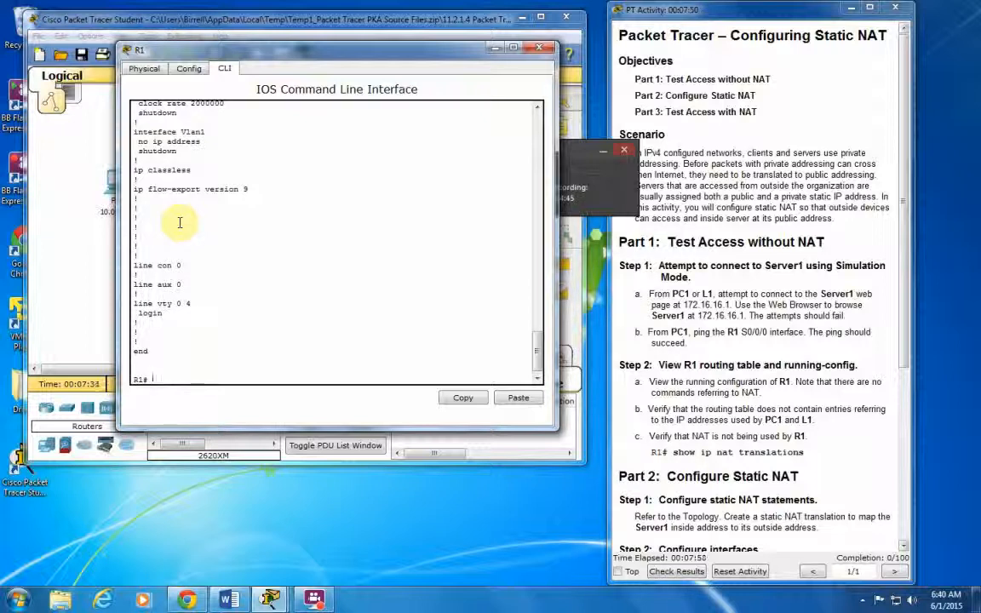
# Step: Display R1's routing table with show ip route
pyautogui.write('sh')
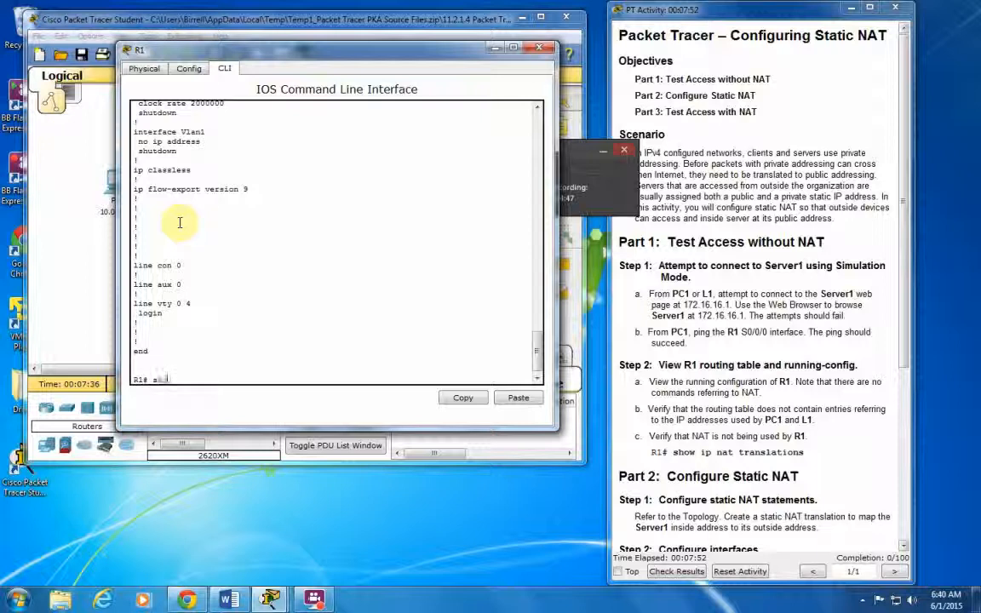
pyautogui.write('ow ip route')
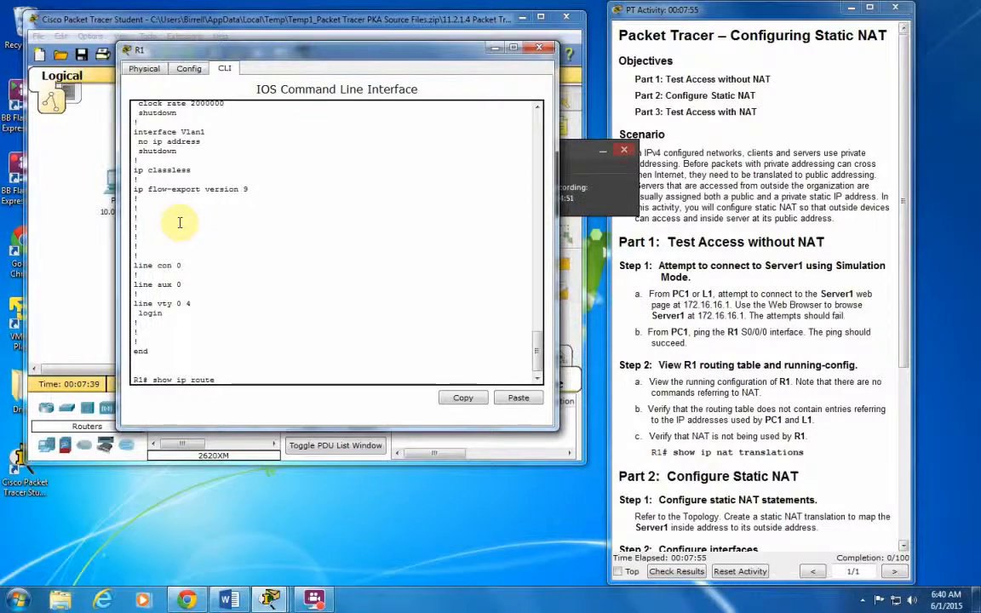
pyautogui.press('Return')
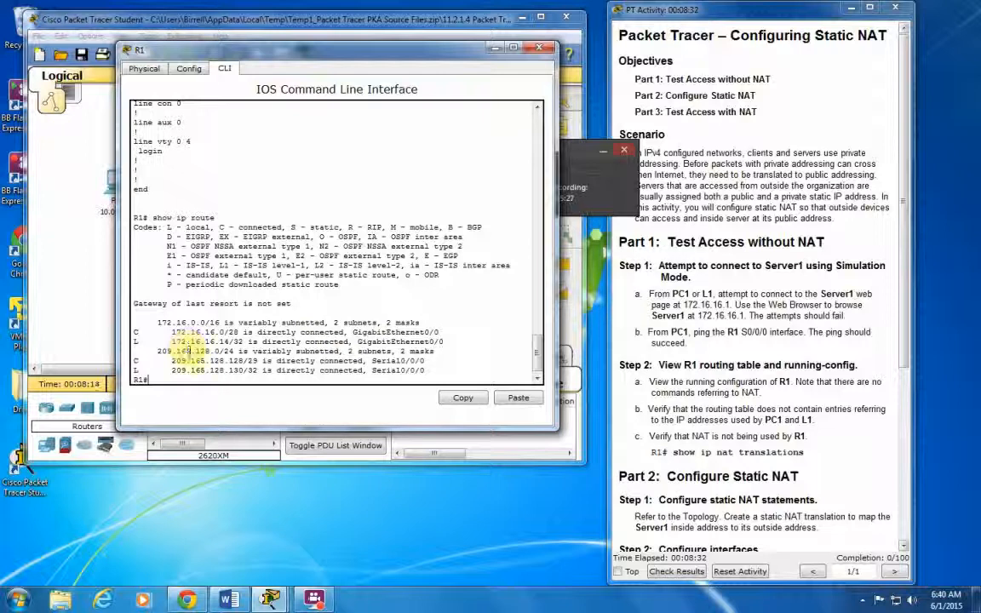
# Step: Try to display R1's NAT translations with the command show ip translations
pyautogui.write('show ip tr')
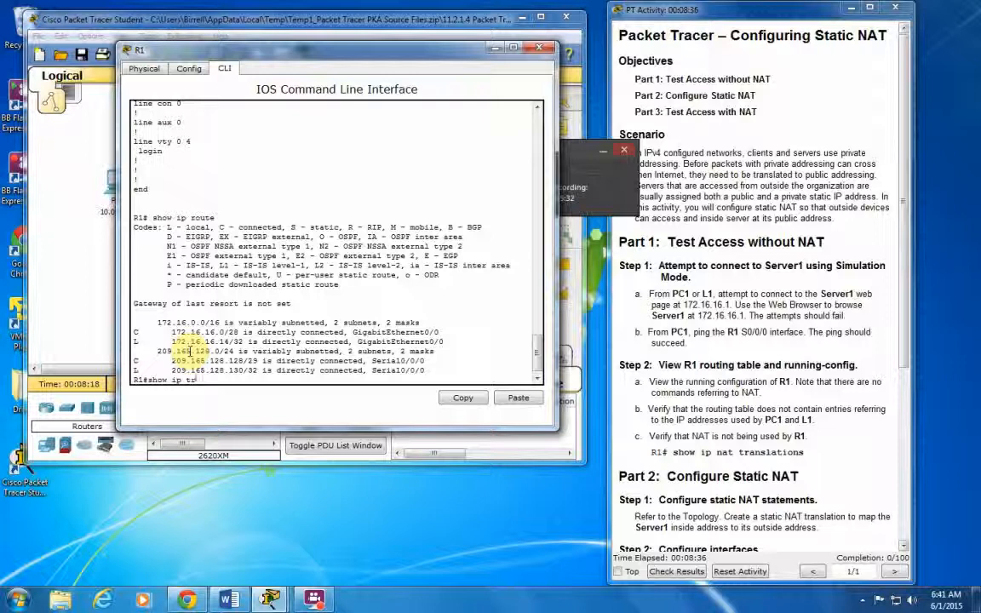
pyautogui.write('anslations')
pyautogui.press('Return')
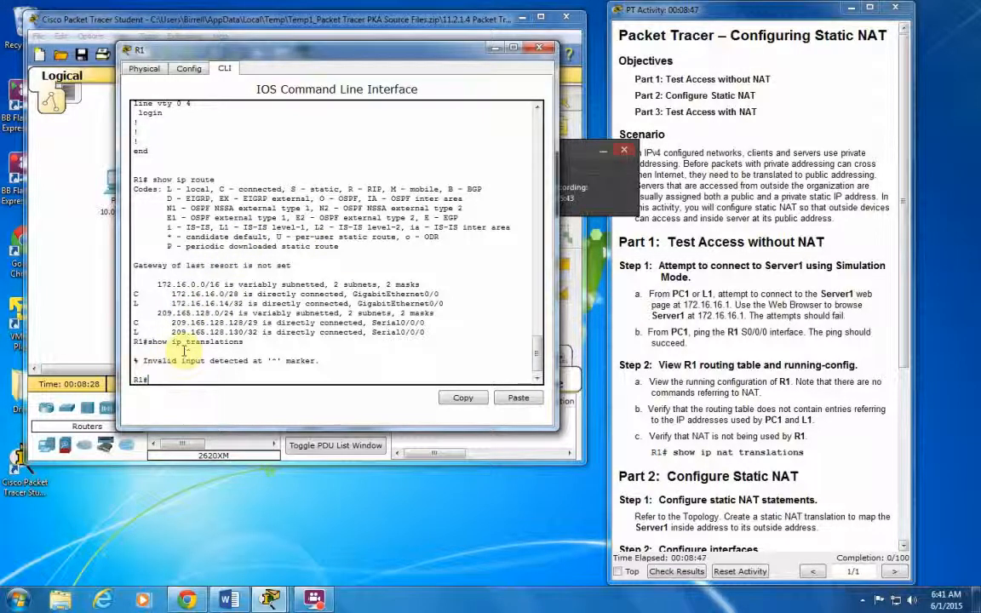
# Step: Display R1's NAT translation table twice with show ip nat translations, adding the missing nat keyword to the previous command
pyautogui.press('Up')
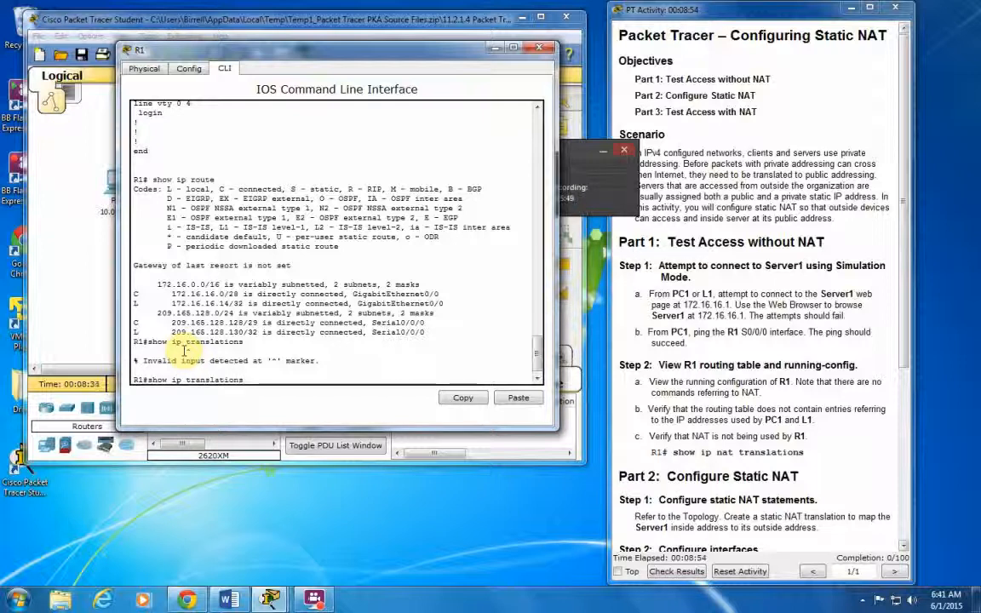
pyautogui.press('Right')
pyautogui.press('Right')
pyautogui.press('Right')
pyautogui.press('Right')
pyautogui.press('Right')
pyautogui.press('Right')
pyautogui.write('nat')
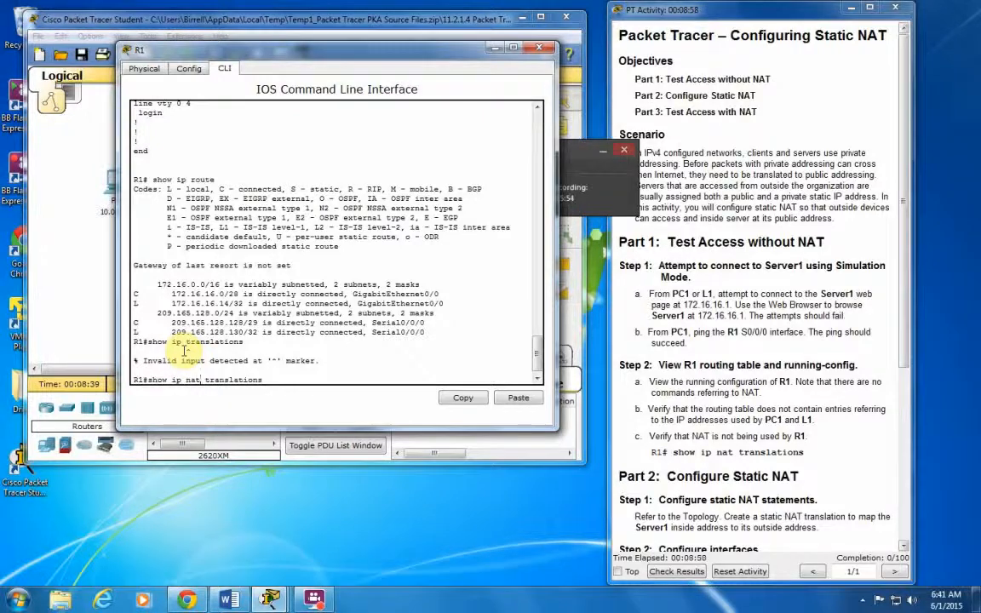
pyautogui.press('Return')
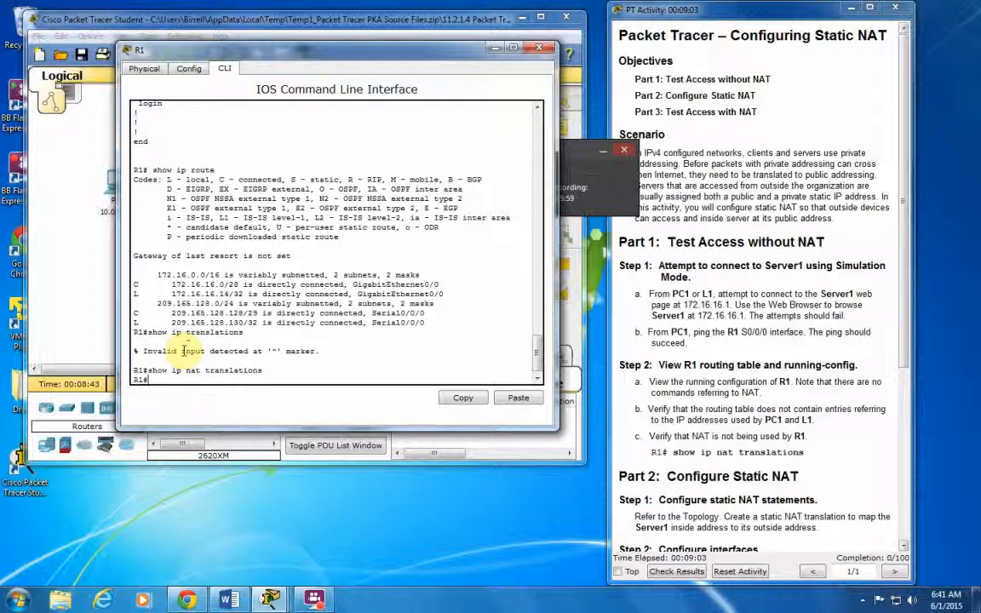
pyautogui.press('Up')
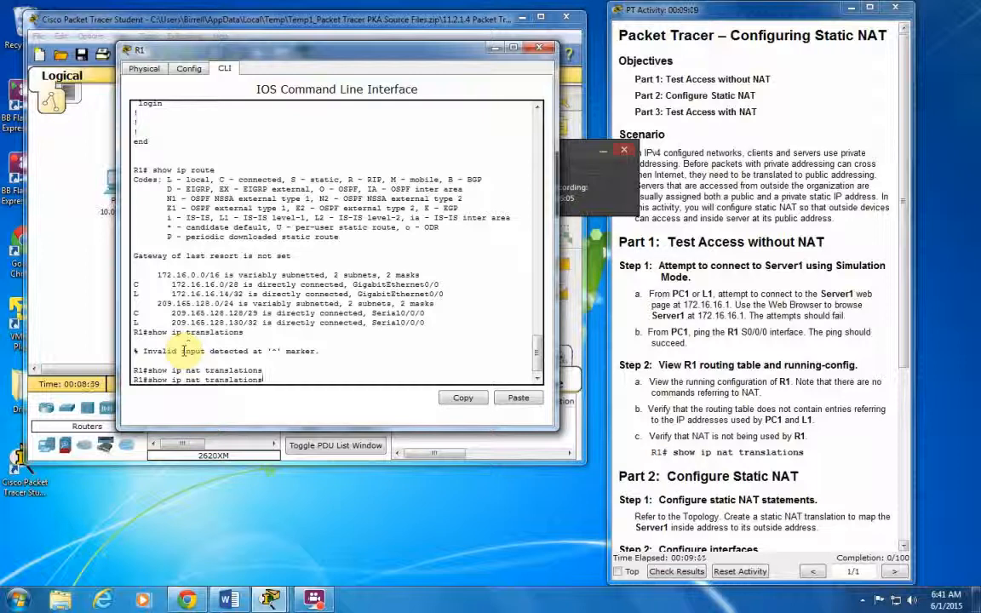
pyautogui.press('Return')
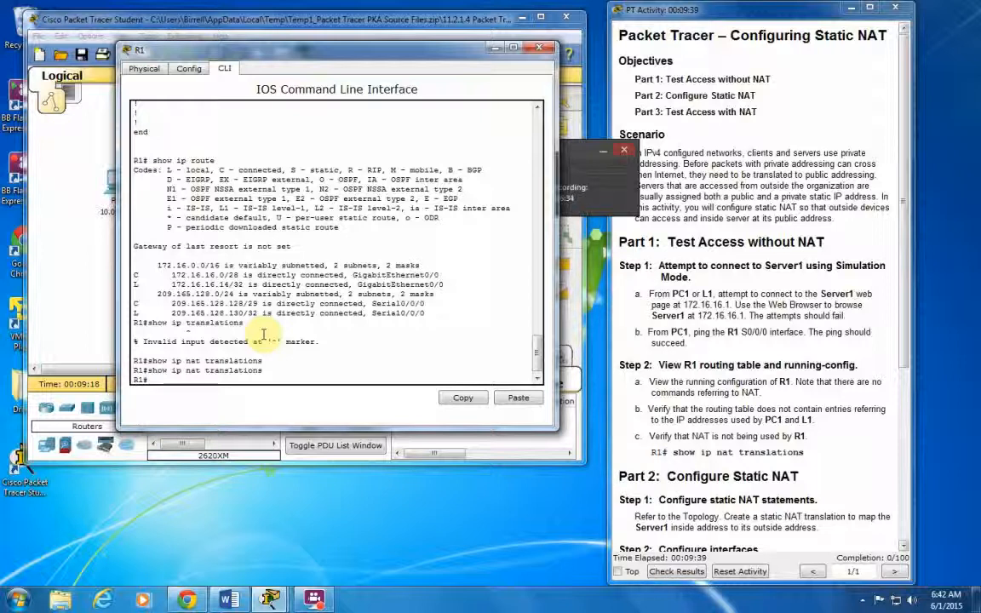
# Step: Enter global configuration mode on R1 with conf t
pyautogui.write('conf t')
pyautogui.press('Return')
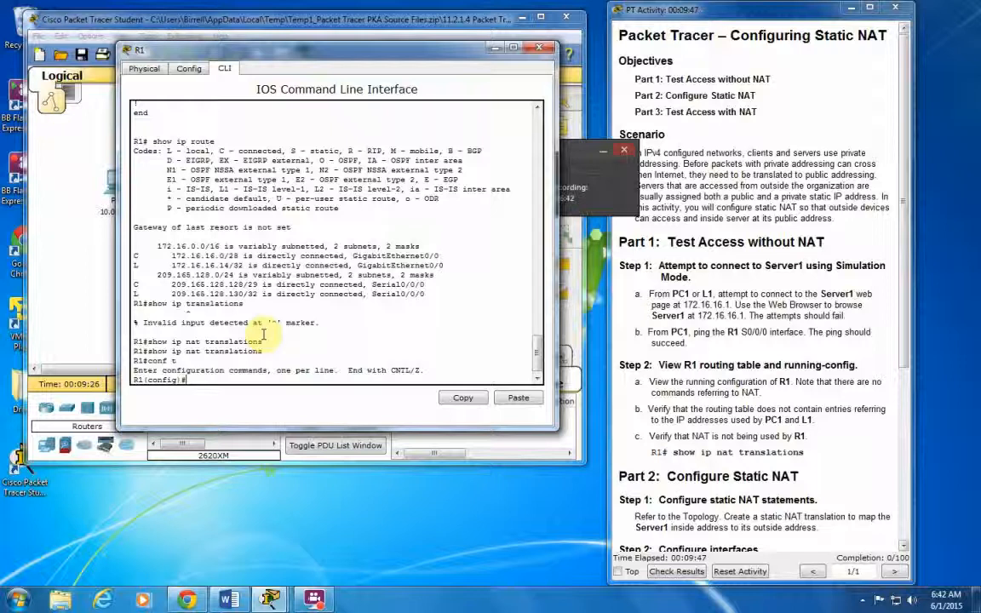
pyautogui.write('ip nat in')
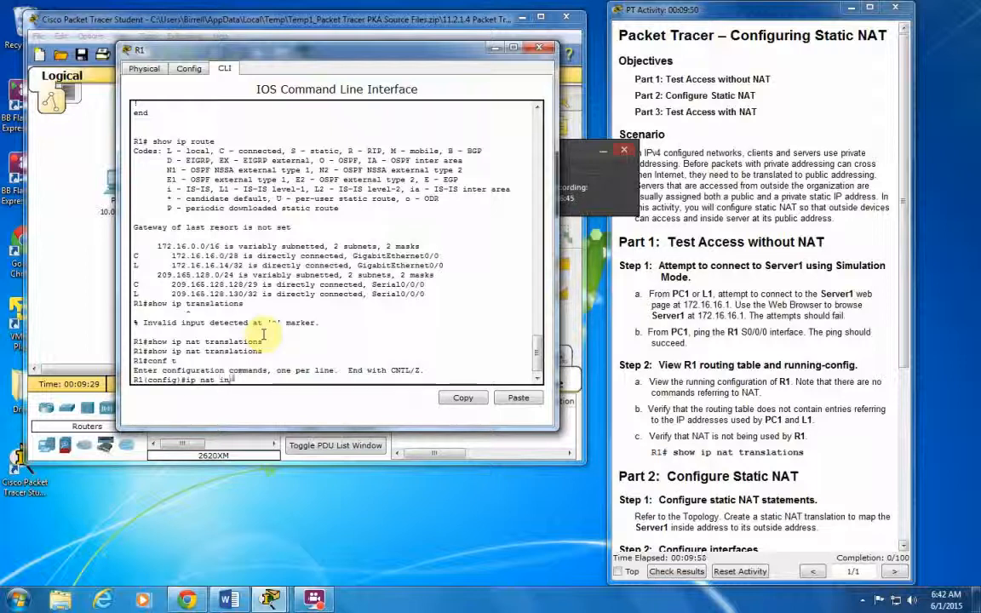
pyautogui.write('side source st')
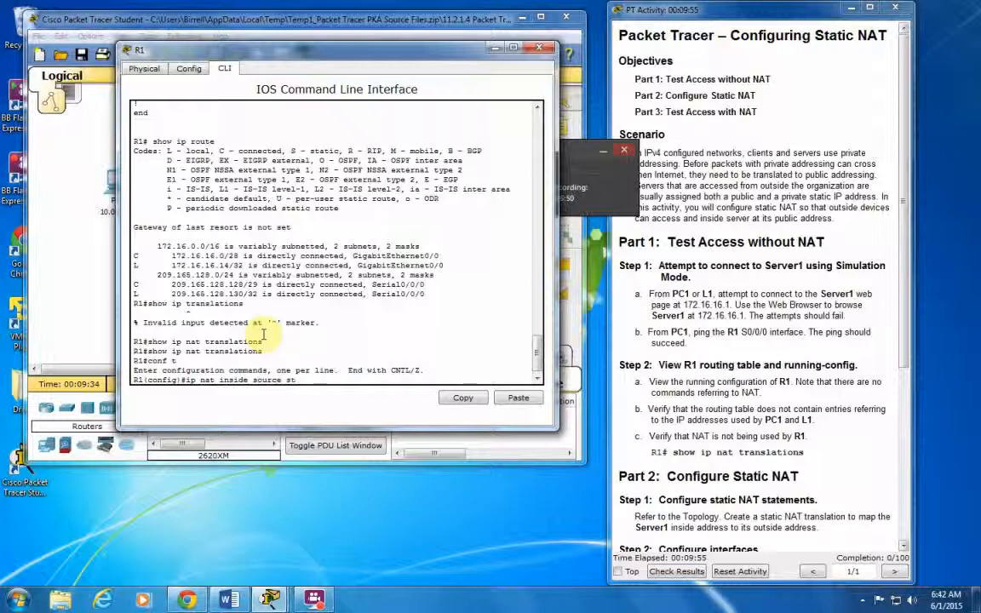
pyautogui.write('atic')
pyautogui.write('172.16.16.1')
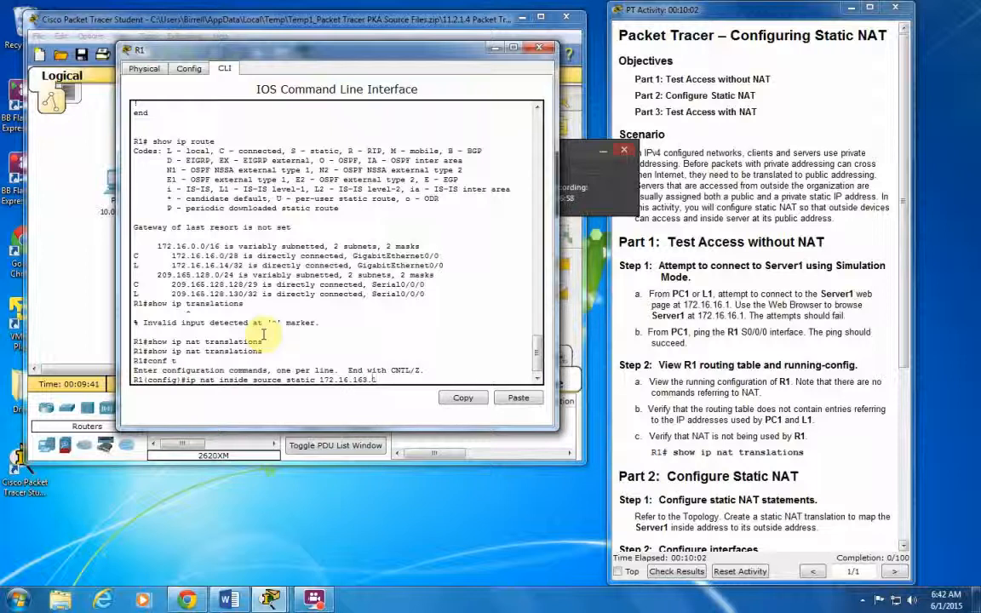
pyautogui.press('BackSpace')
pyautogui.press('BackSpace')
pyautogui.press('BackSpace')
pyautogui.write('16.1 64.100.50')
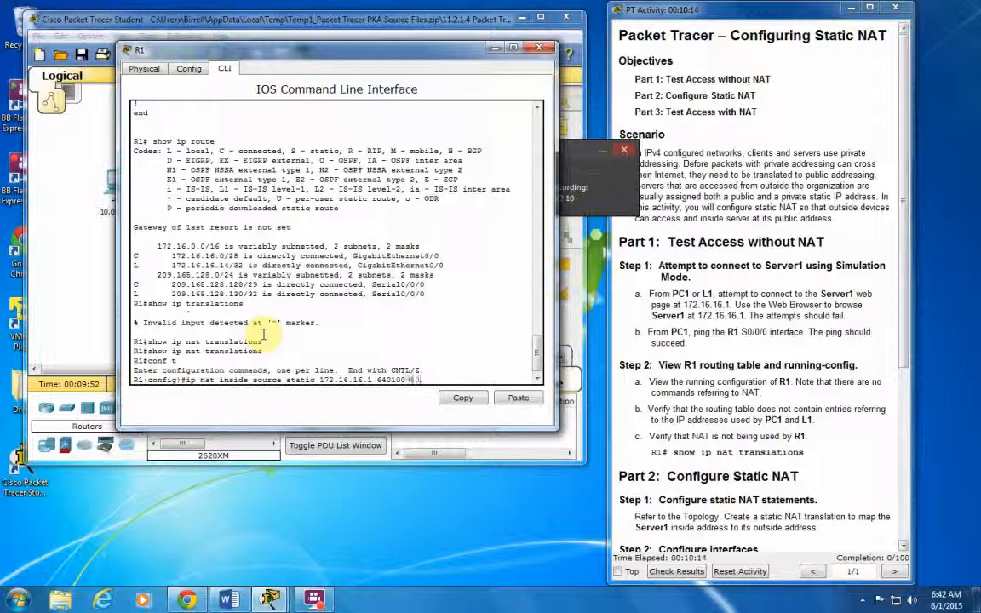
pyautogui.write('.1')
pyautogui.press('Left')
pyautogui.press('Left')
pyautogui.press('Left')
pyautogui.write('.')
pyautogui.press('BackSpace')
pyautogui.press('Down')
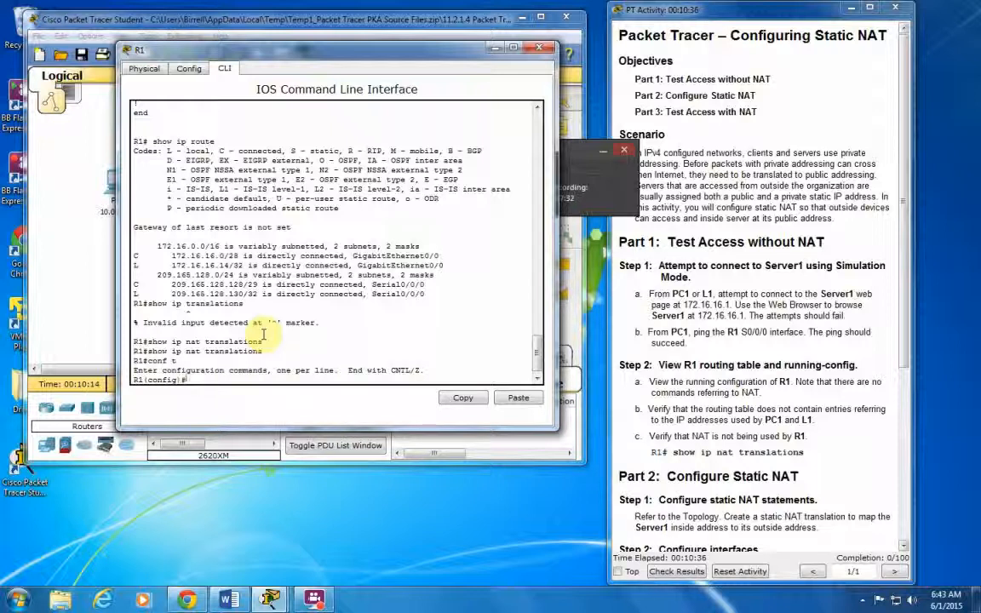
# Step: Map Server1's inside address 172.16.16.1 to outside address 64.100.50.1 with ip nat inside source static
pyautogui.write('ip nat inside ')
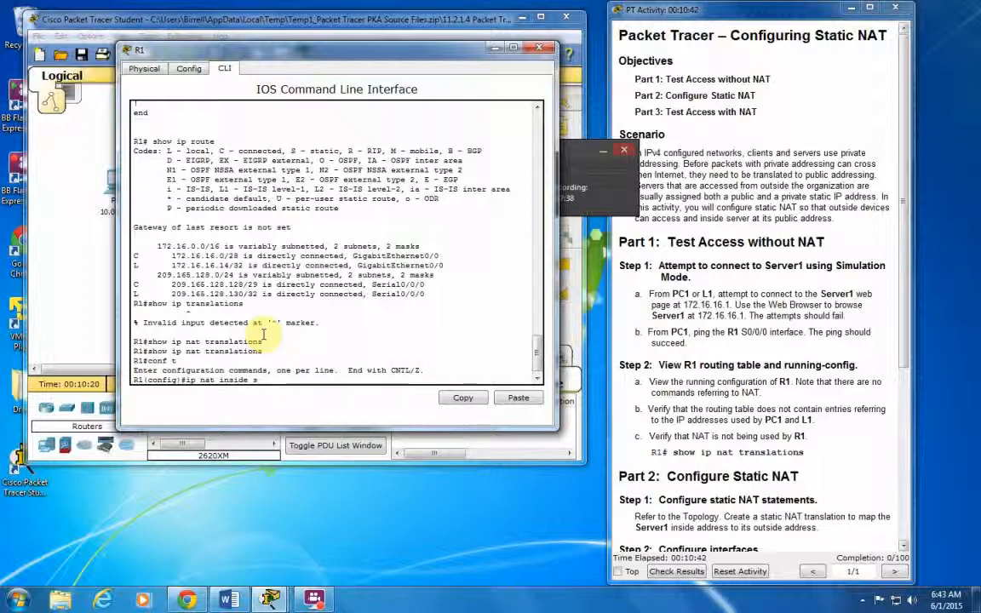
pyautogui.write('source static 17')
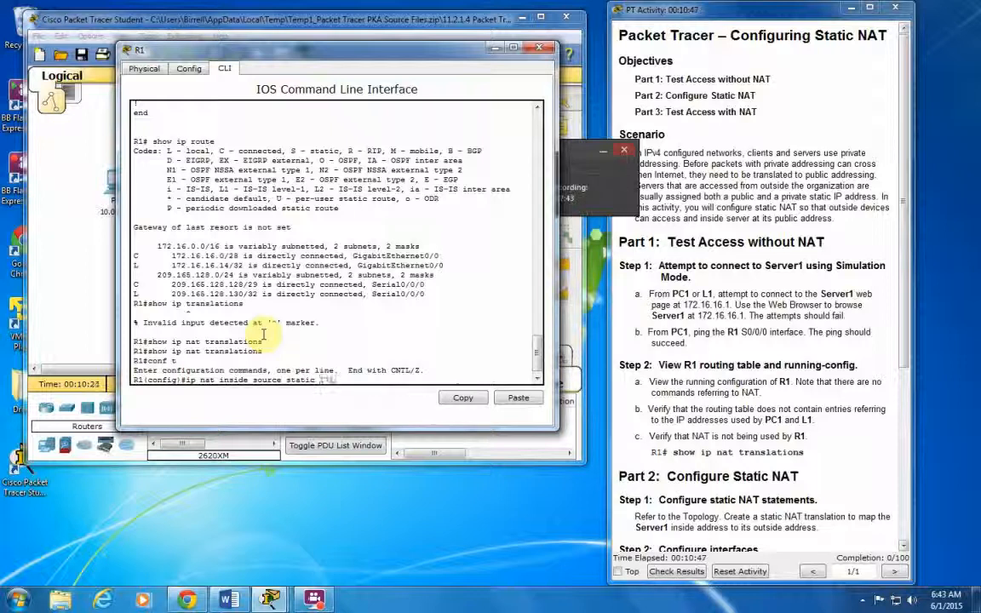
pyautogui.write('2.16.16.1')
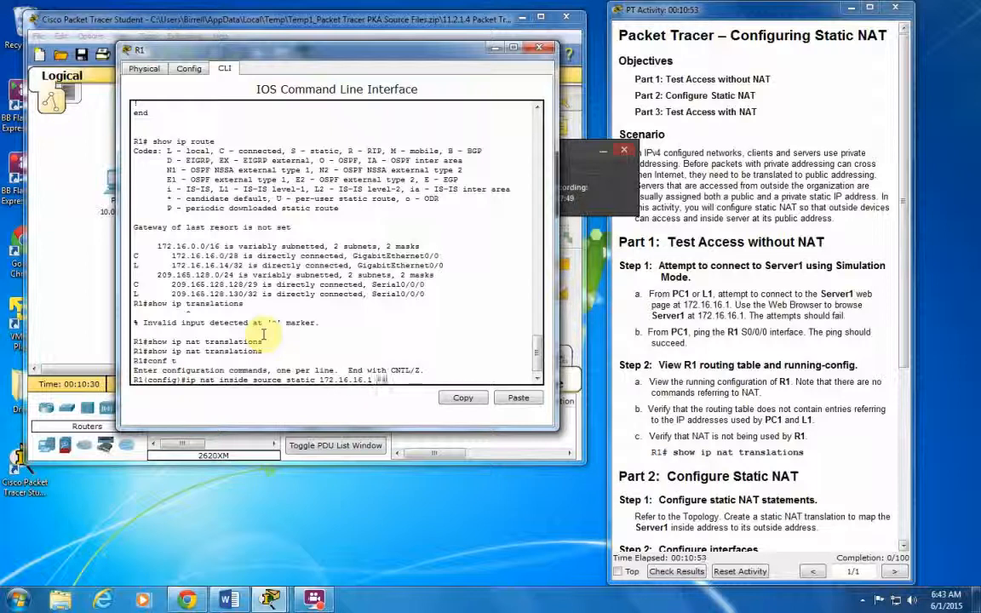
pyautogui.write(' 64.100.50.1')
pyautogui.press('Return')
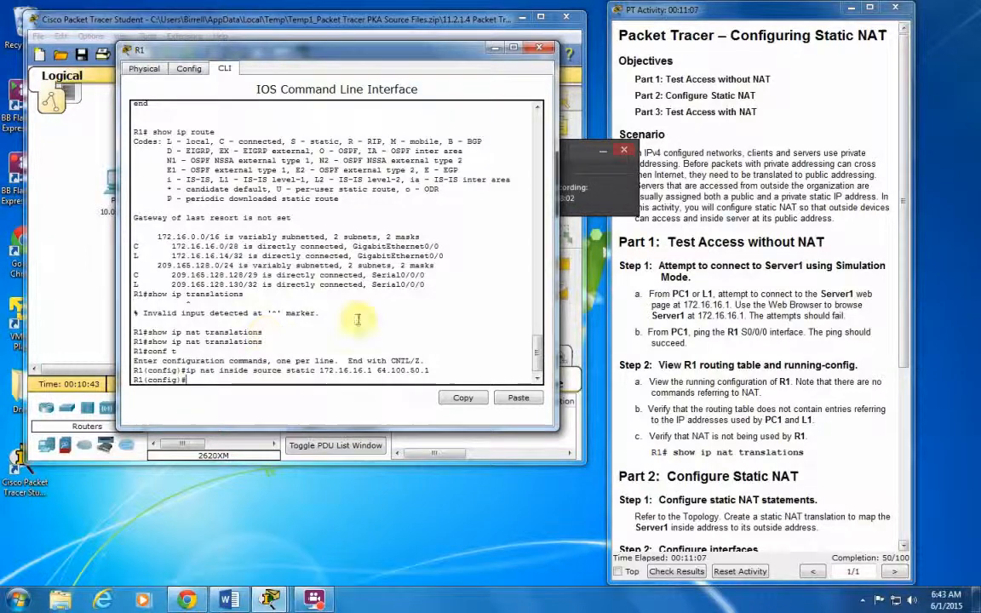
# Step: Configure R1's interface g0/0 as the NAT inside interface with ip nat inside
pyautogui.scroll(-6, 697, 333)
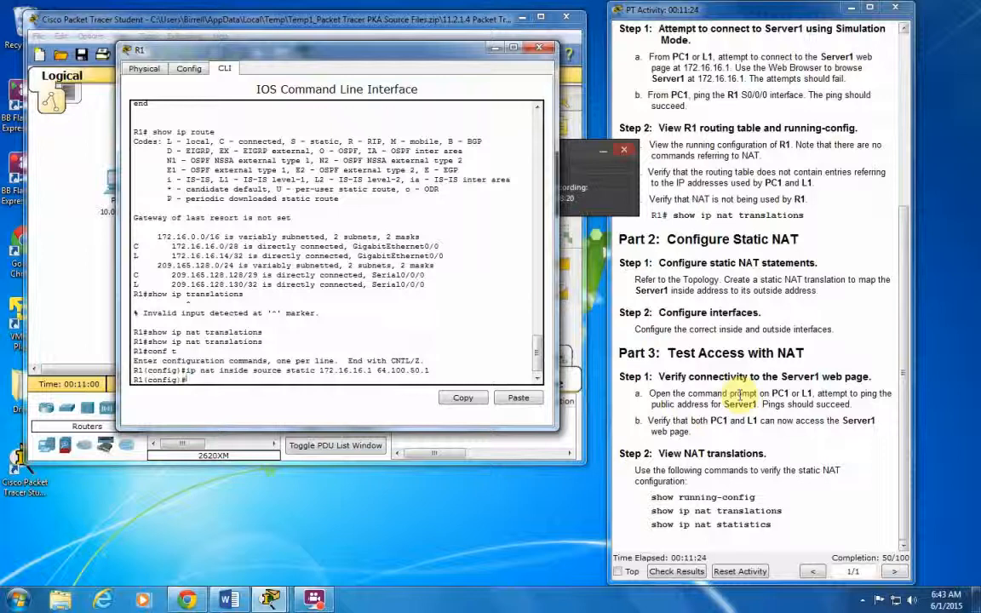
pyautogui.write('int g0/0')
pyautogui.press('Return')
pyautogui.write('ip')
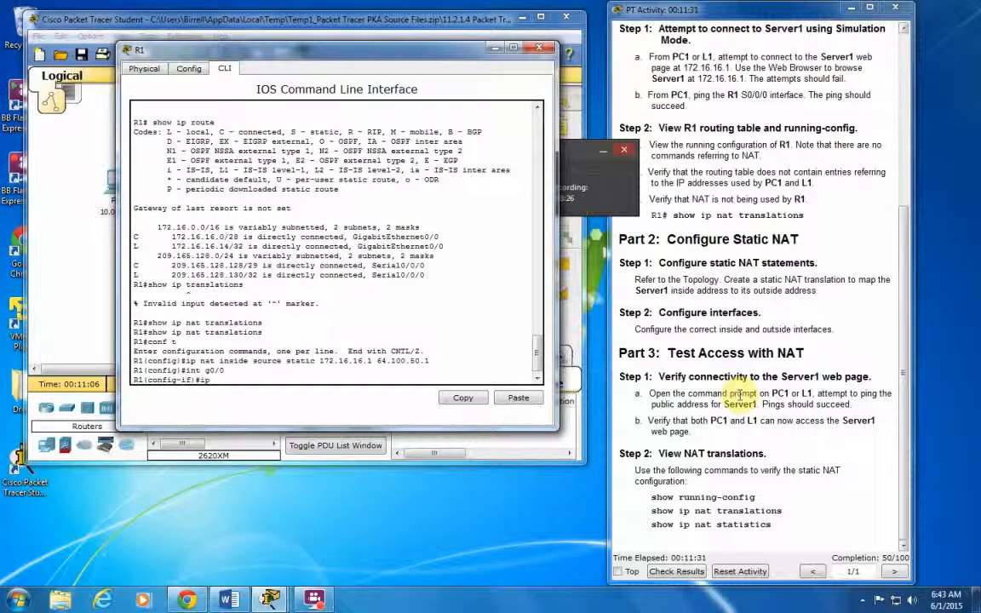
pyautogui.write(' nat inside')
pyautogui.press('Return')
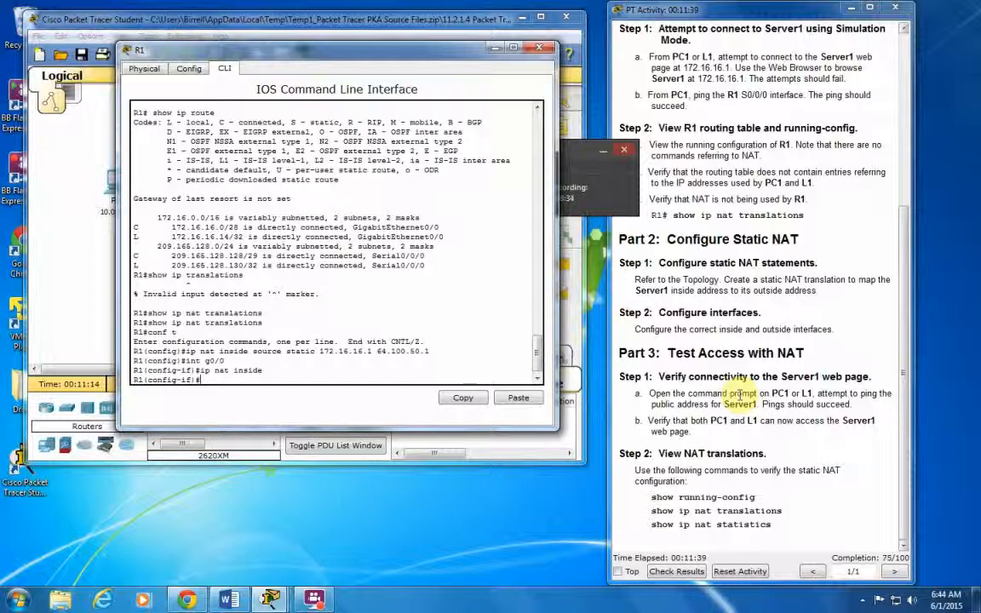
# Step: Configure R1's interface s0/0/0 as the NAT outside interface with ip nat outside
pyautogui.write('int s0/0/0')
pyautogui.press('Return')
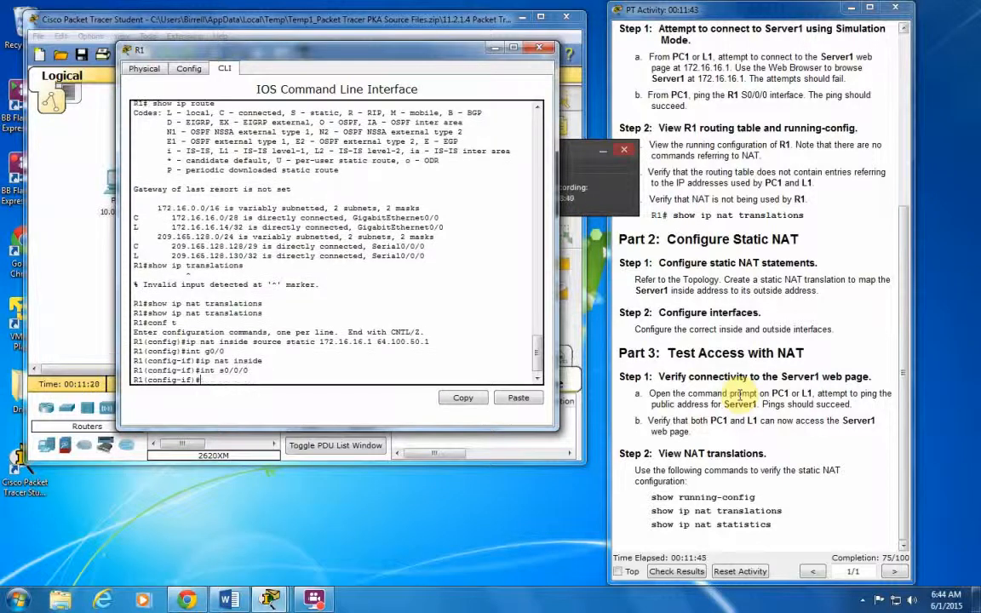
pyautogui.write('ip nat outside')
pyautogui.press('Return')
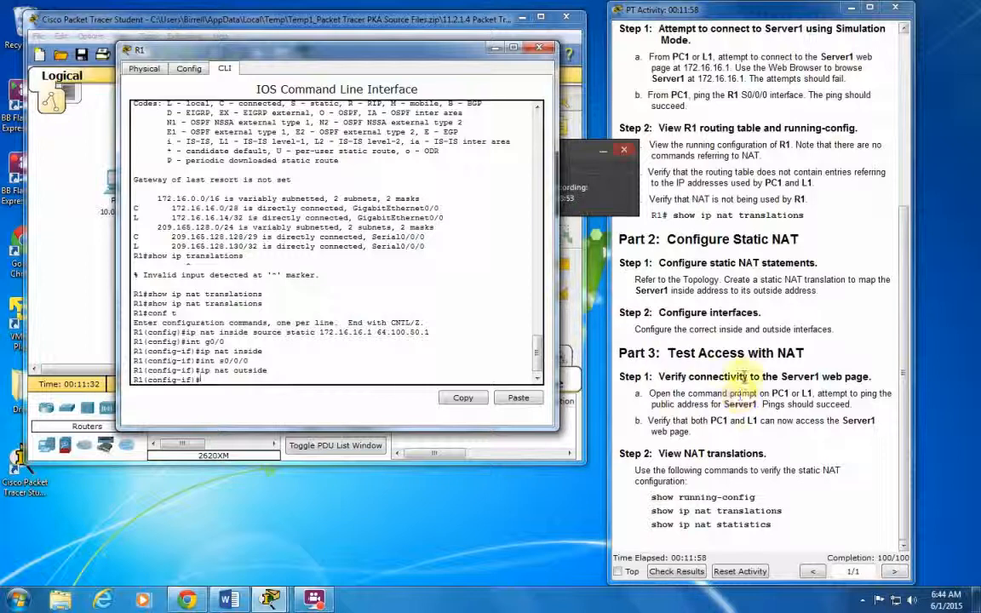
# Step: Return to the network topology and open the Command Prompt on laptop L1
pyautogui.click(66, 259)
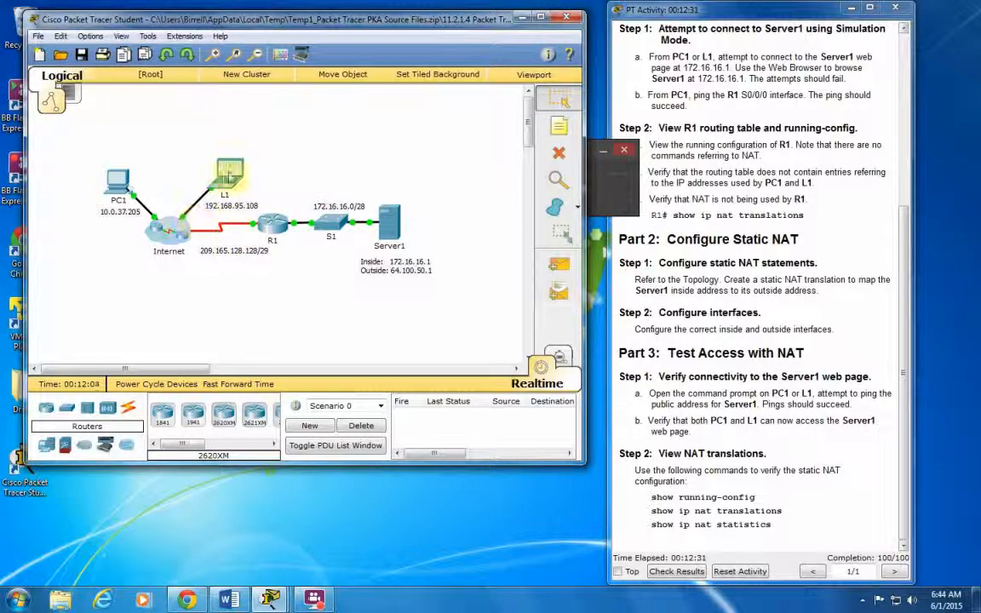
pyautogui.click(228, 176)
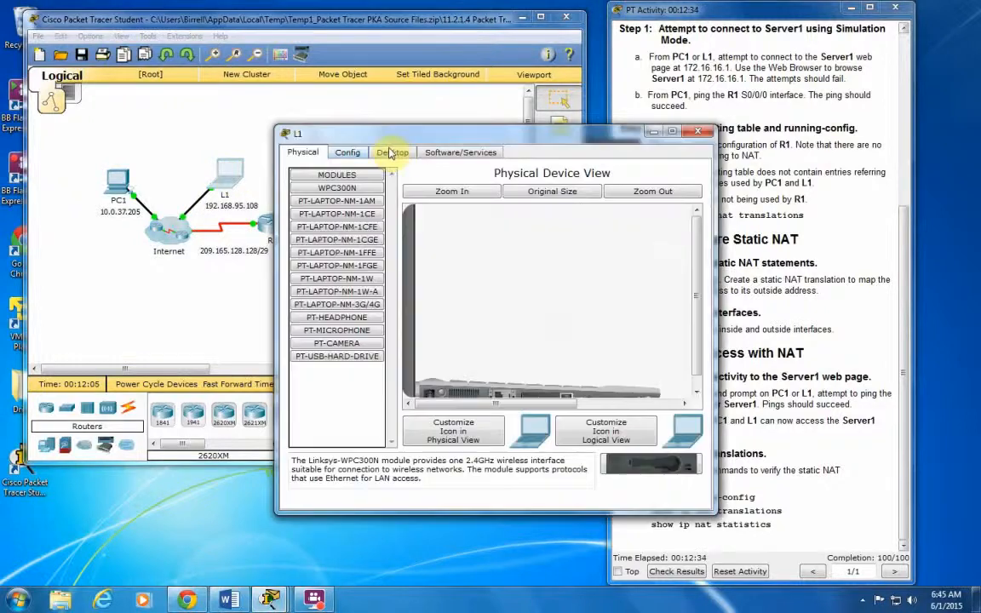
pyautogui.click(394, 155)
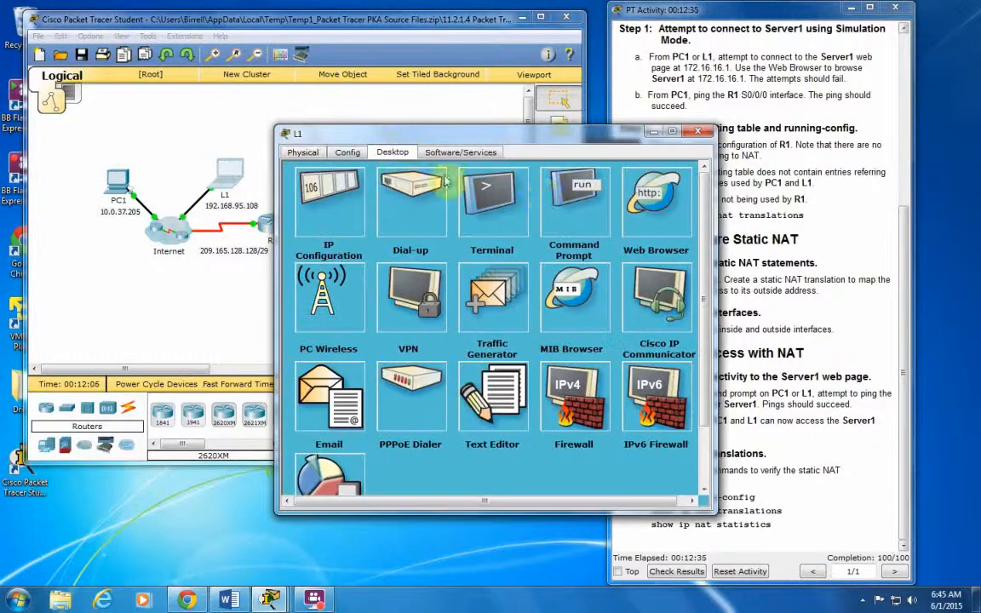
pyautogui.click(578, 202)
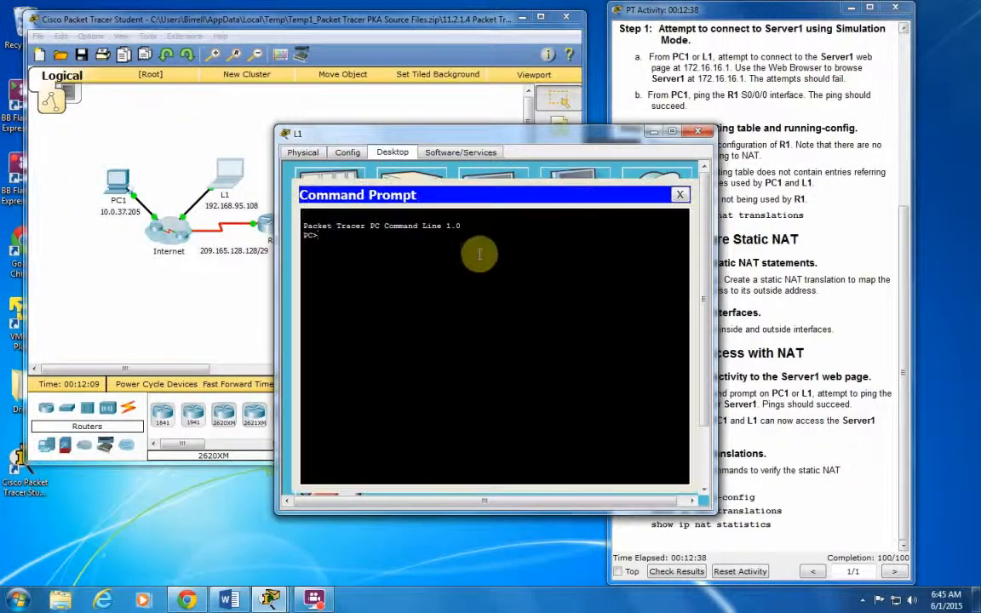
# Step: Ping Server1's public address 64.100.50.1 from L1 twice
pyautogui.write('ping')
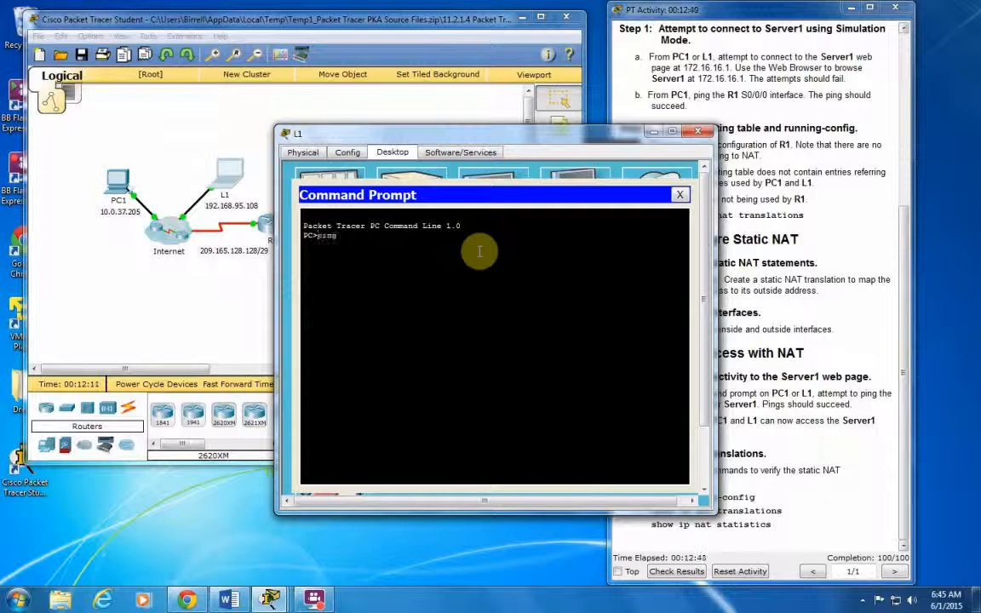
pyautogui.write(' 564.')
pyautogui.press('BackSpace')
pyautogui.write('.100.50.1')
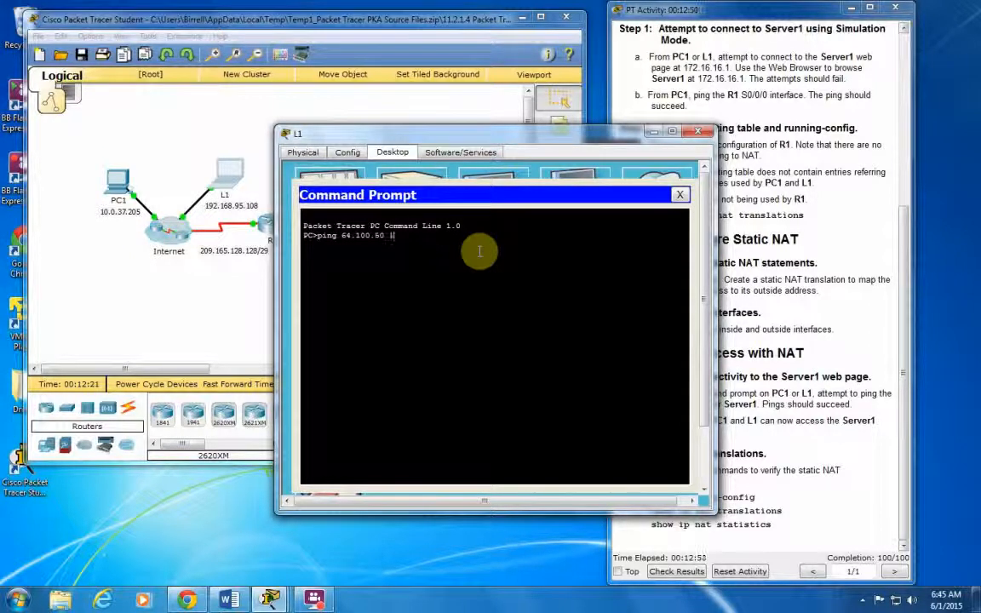
pyautogui.press('Return')
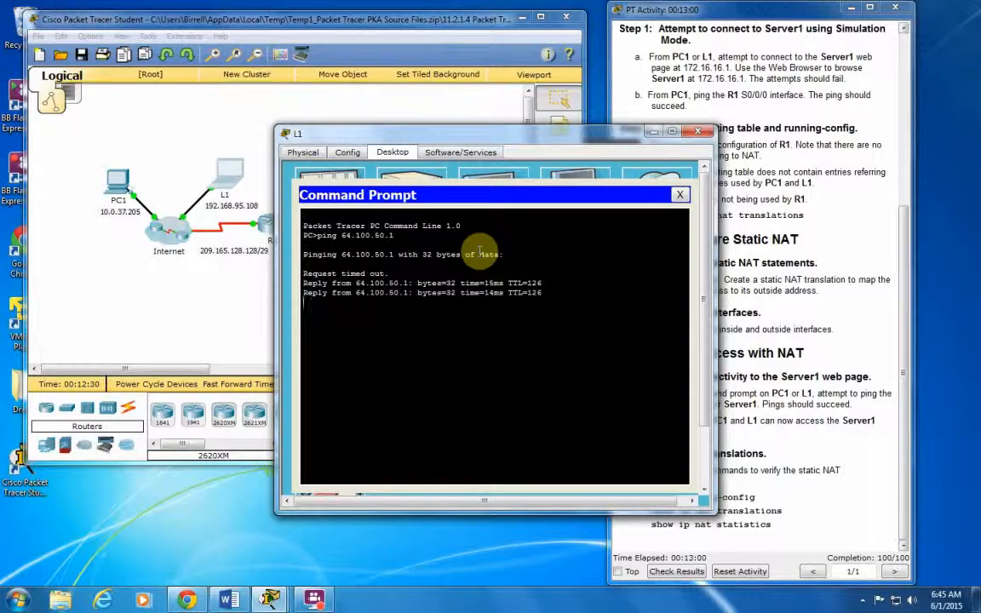
pyautogui.press('Up')
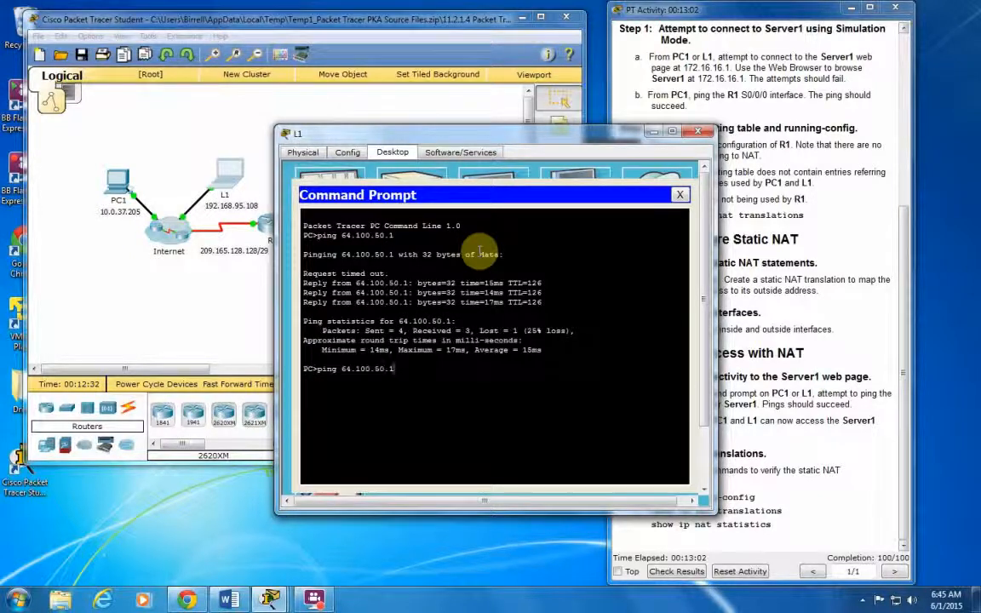
pyautogui.press('Return')
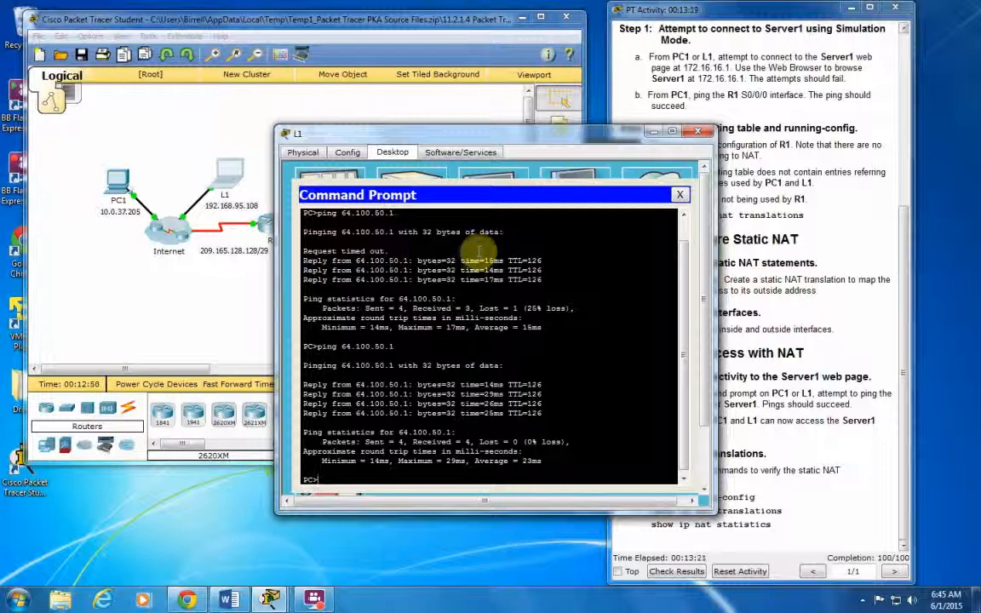
pyautogui.click(678, 195)
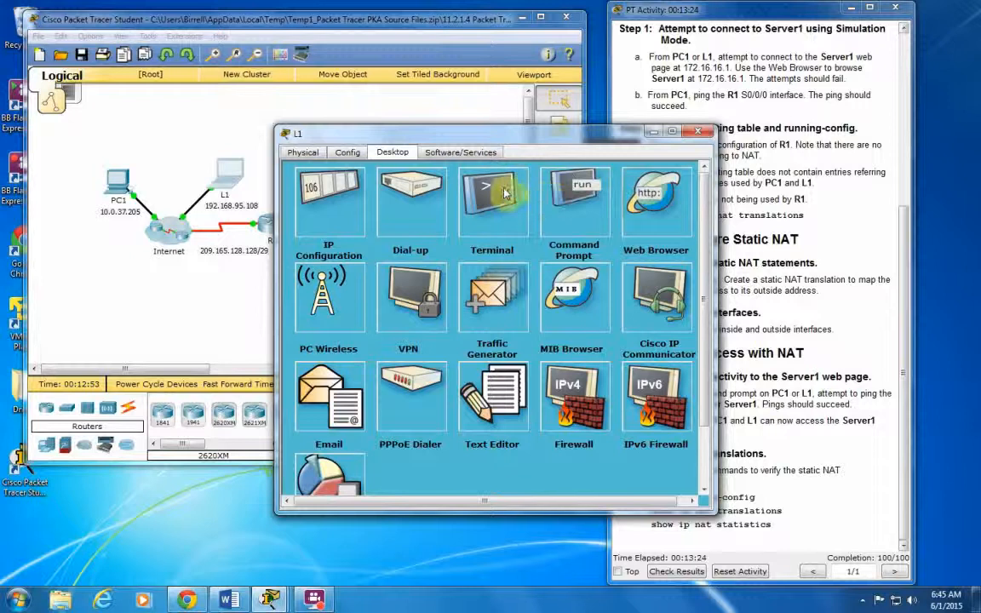
pyautogui.click(438, 212)
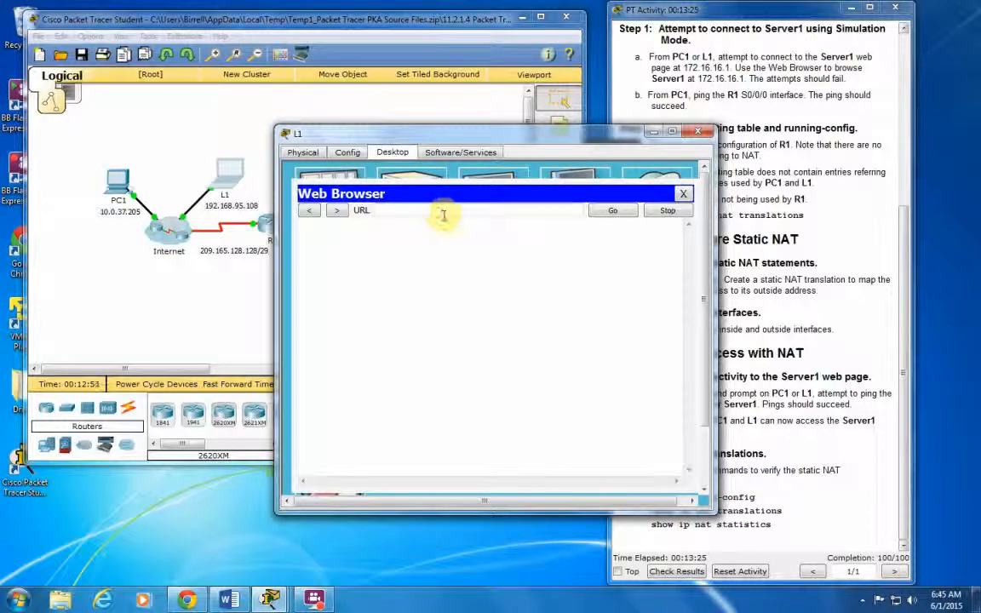
pyautogui.write('http')
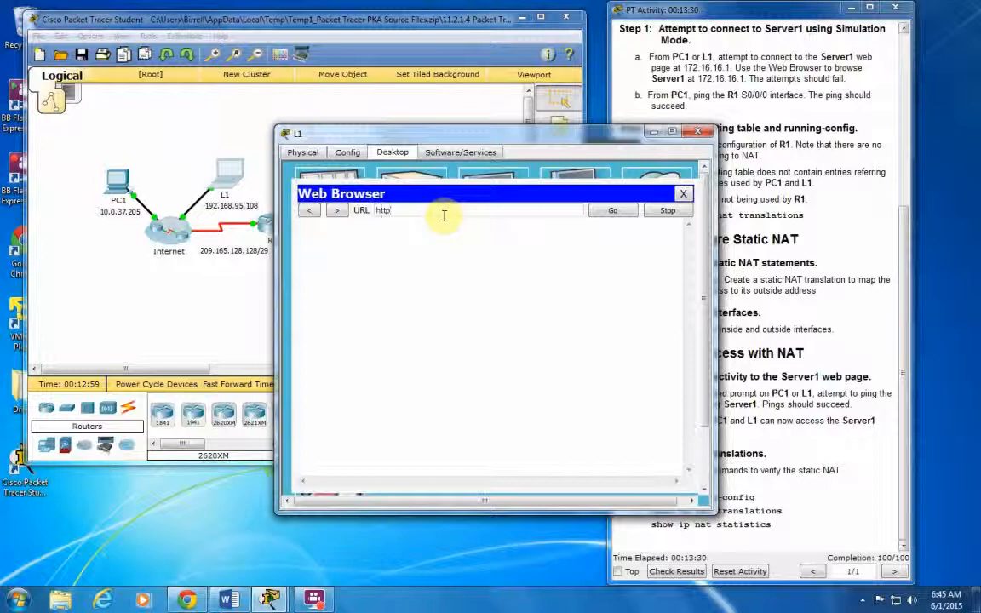
pyautogui.write('://')
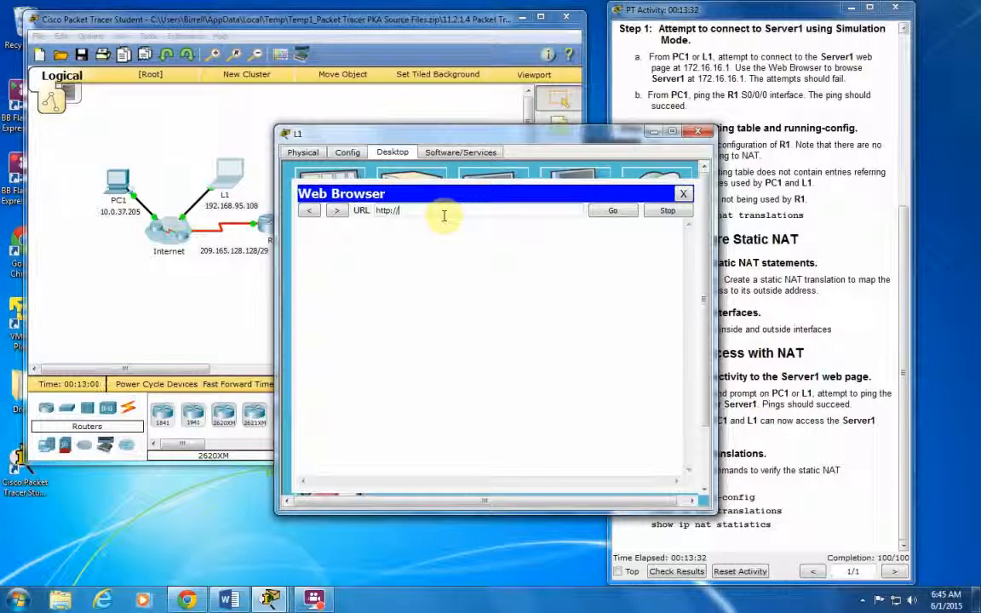
pyautogui.write('64.100.')
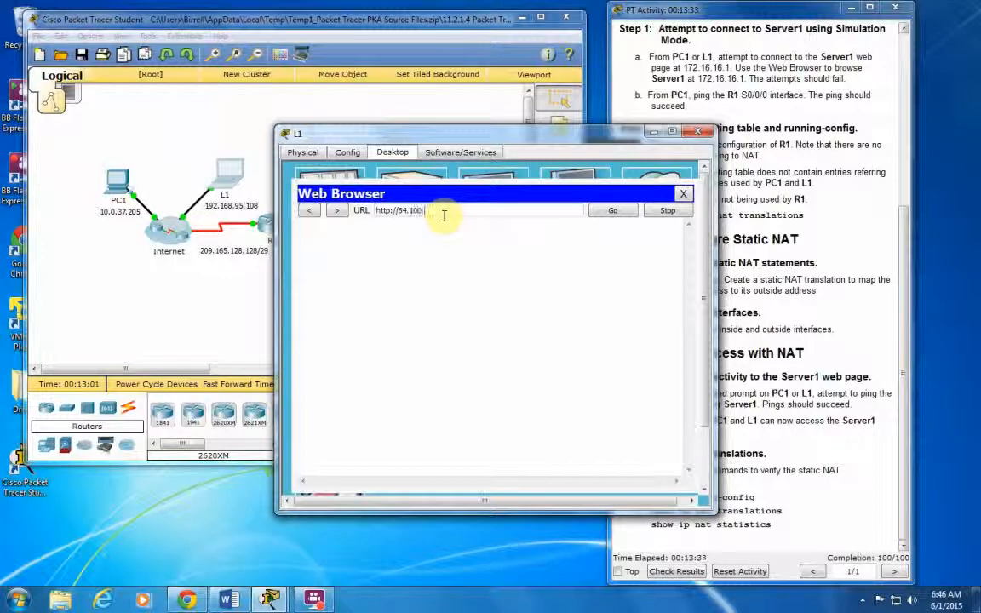
pyautogui.write('50.1')
pyautogui.press('Return')
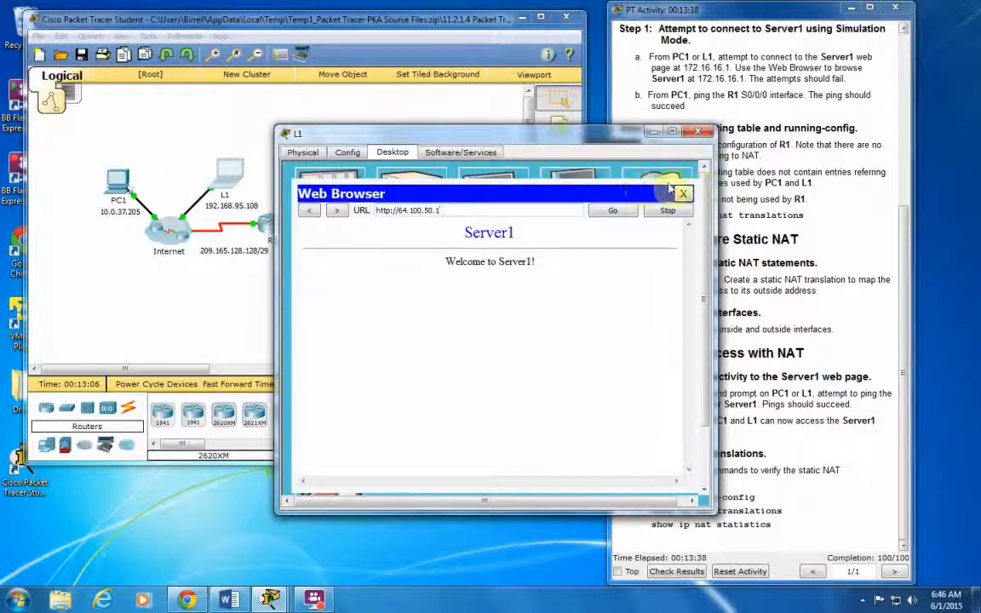
pyautogui.click(699, 131)
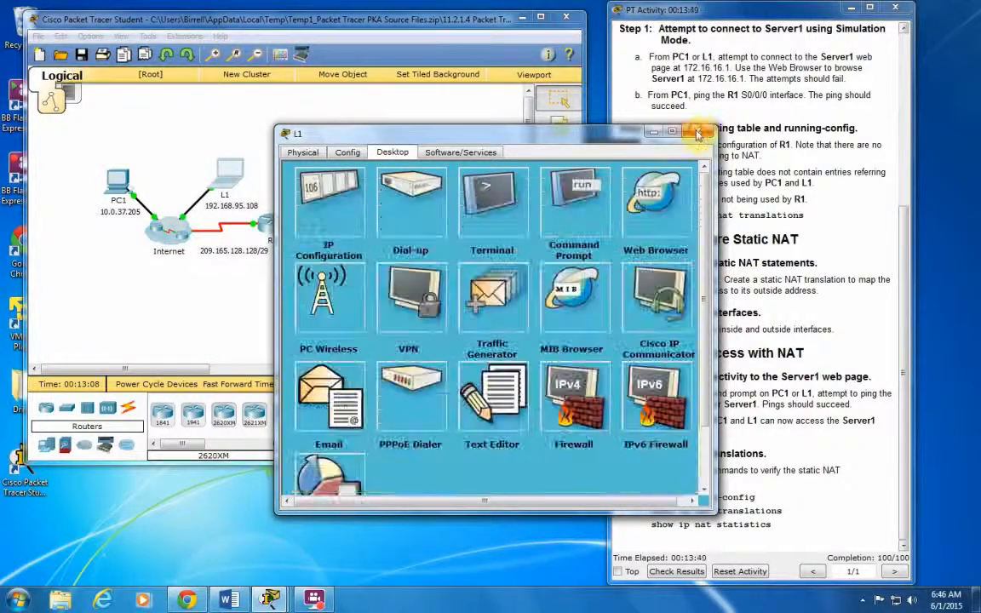
pyautogui.click(118, 177)
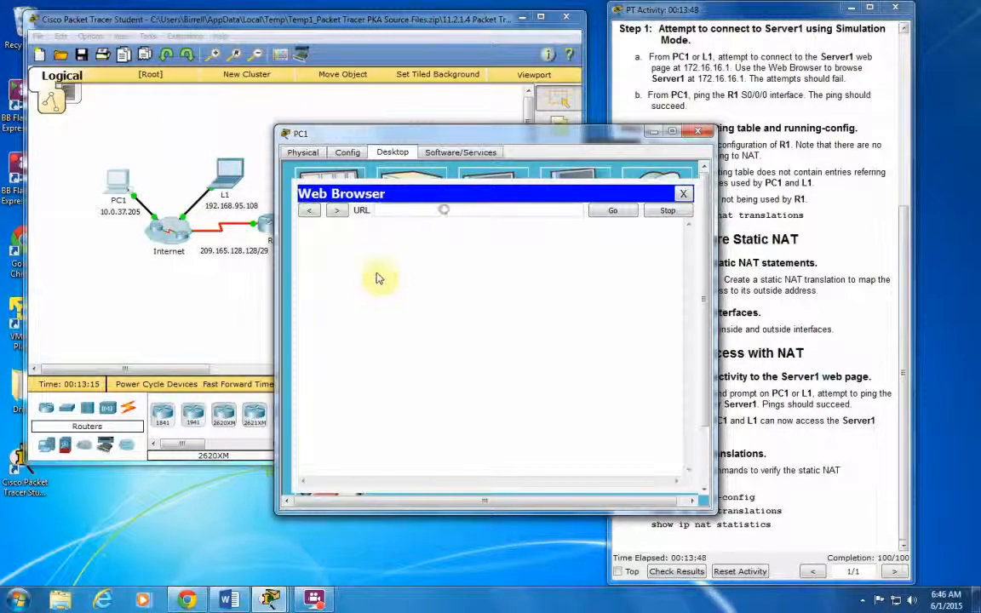
pyautogui.write('ht')
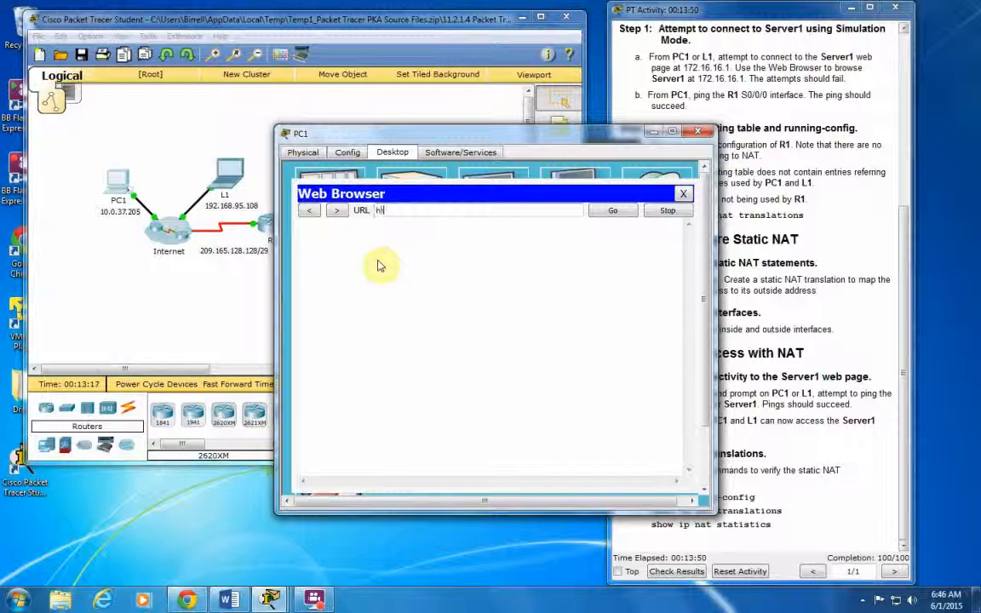
pyautogui.write('tp://64.100')
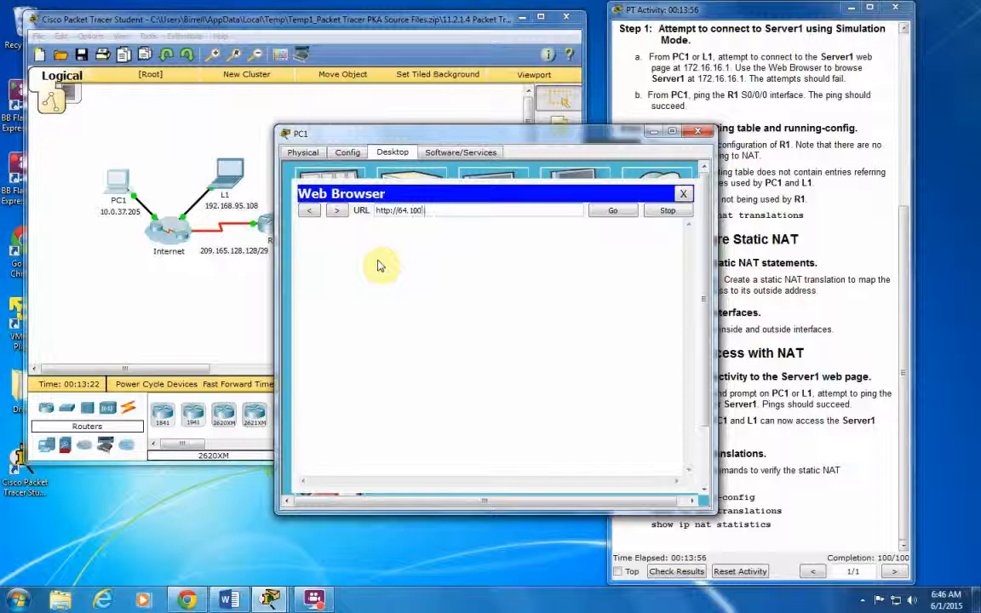
pyautogui.write('.50.1')
pyautogui.press('Return')
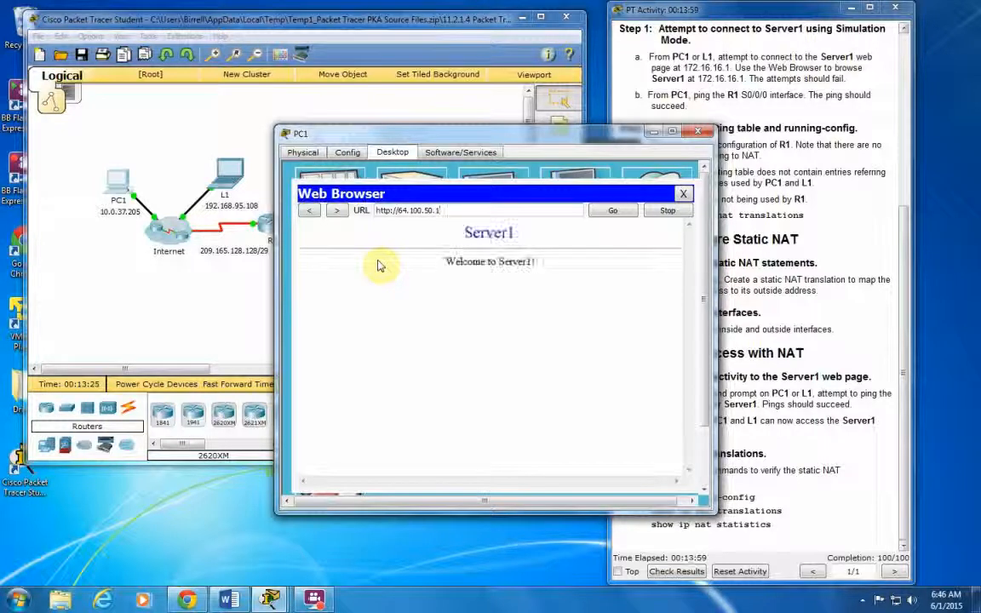
pyautogui.click(699, 134)
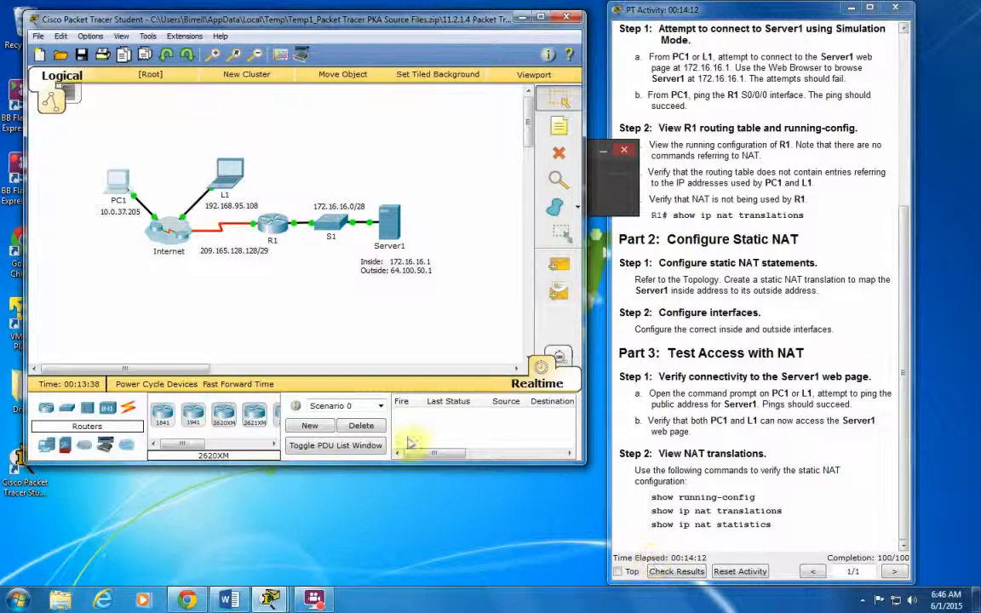
# Step: Return to R1's command line and exit interface and global configuration modes to reach privileged EXEC mode
pyautogui.moveTo(266, 228)
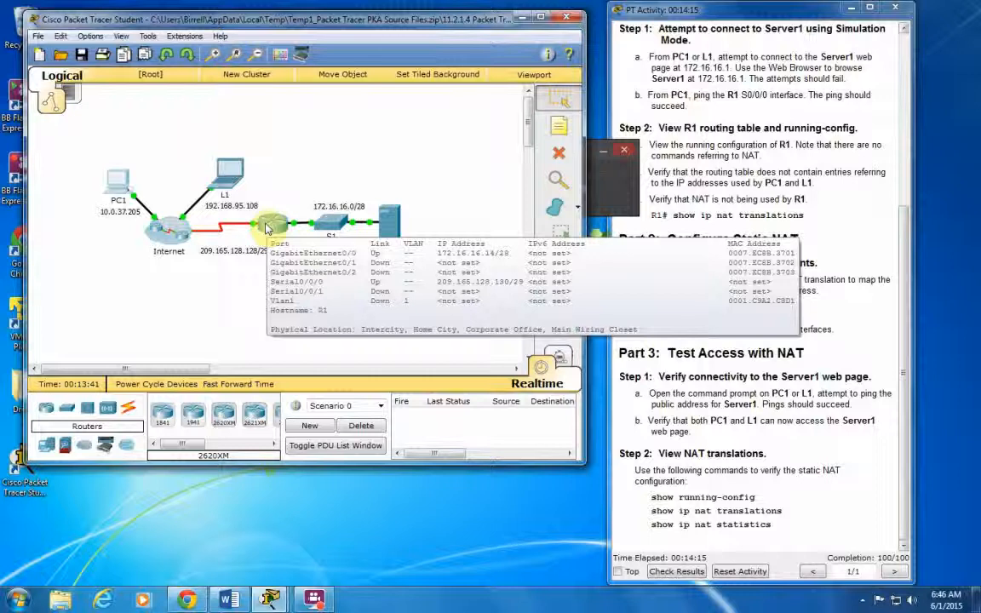
pyautogui.click(266, 227)
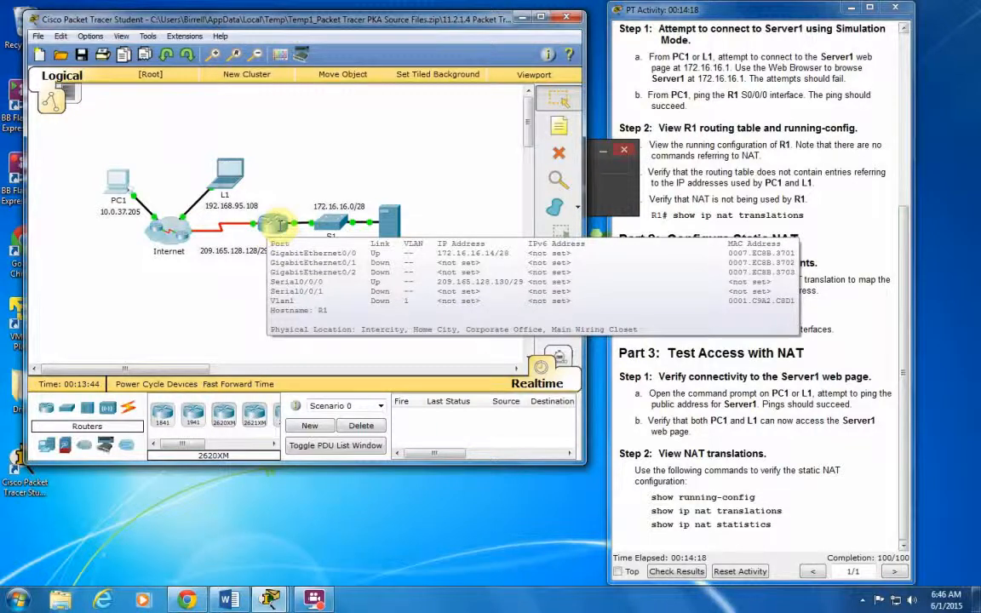
pyautogui.write('e')
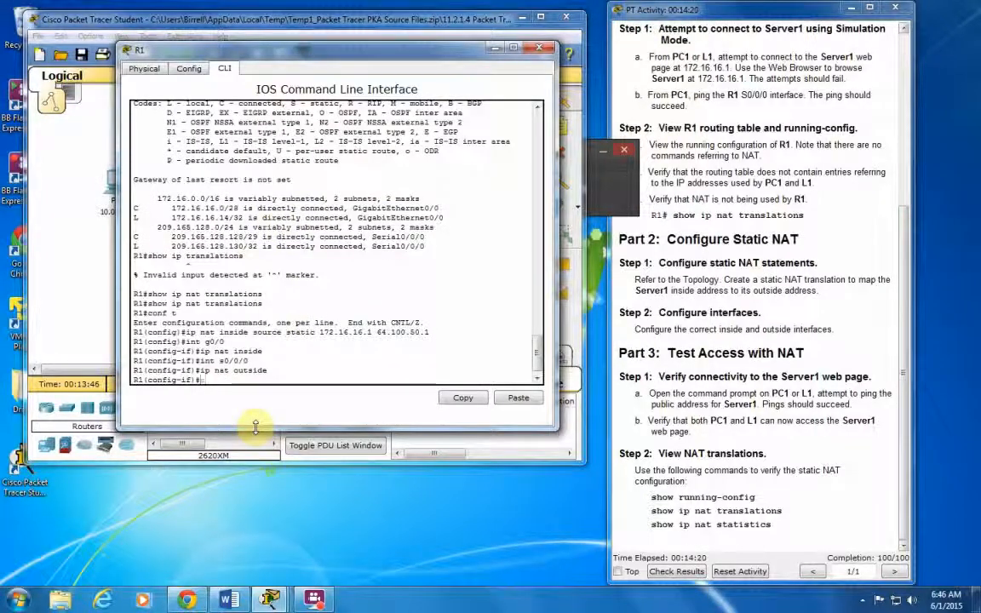
pyautogui.write('xit')
pyautogui.press('Return')
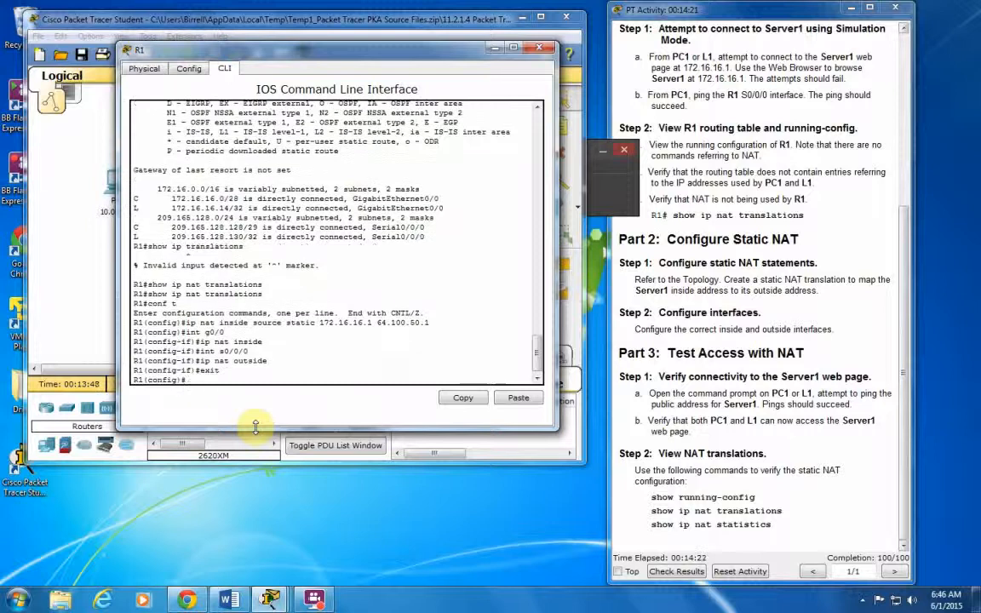
pyautogui.write('exit')
pyautogui.press('Return')
pyautogui.press('Return')
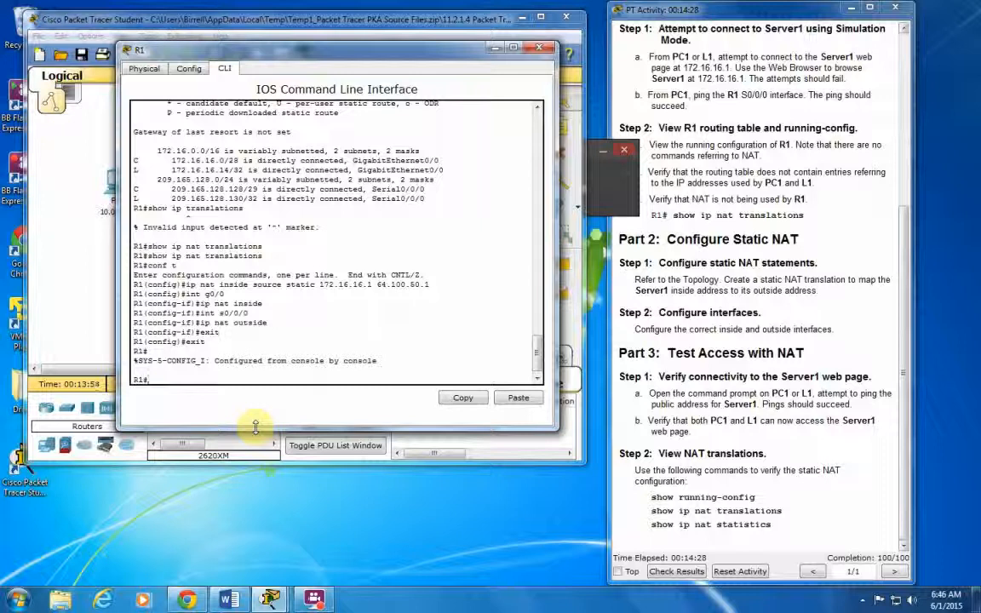
# Step: Display the first page of R1's running configuration with show running-config, and quit the listing
pyautogui.write('show running-config')
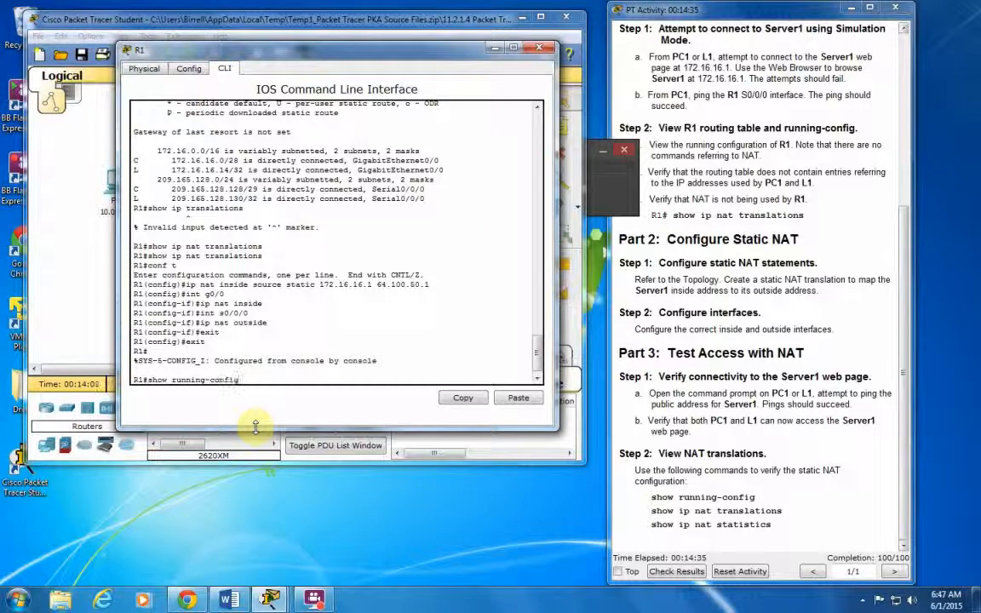
pyautogui.press('Return')
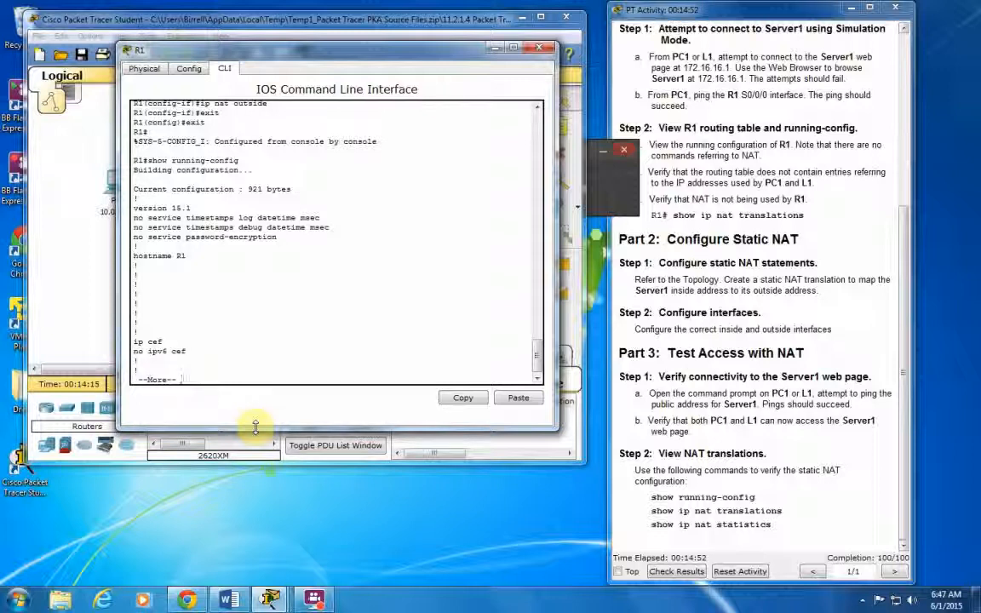
pyautogui.press('q')
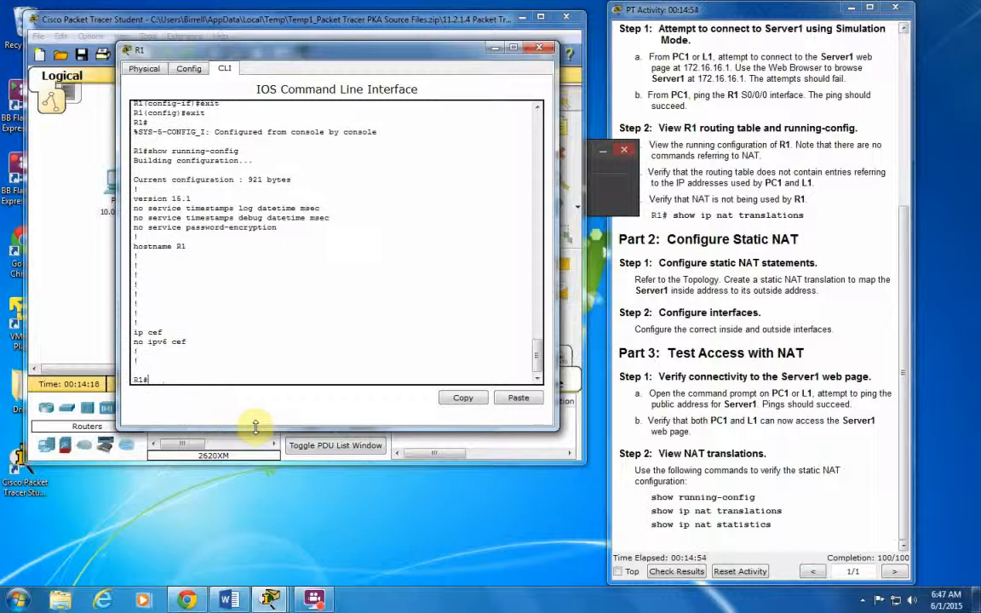
# Step: Try to list R1's NAT translations by reusing the earlier command as show running ip nat translations
pyautogui.press('Up')
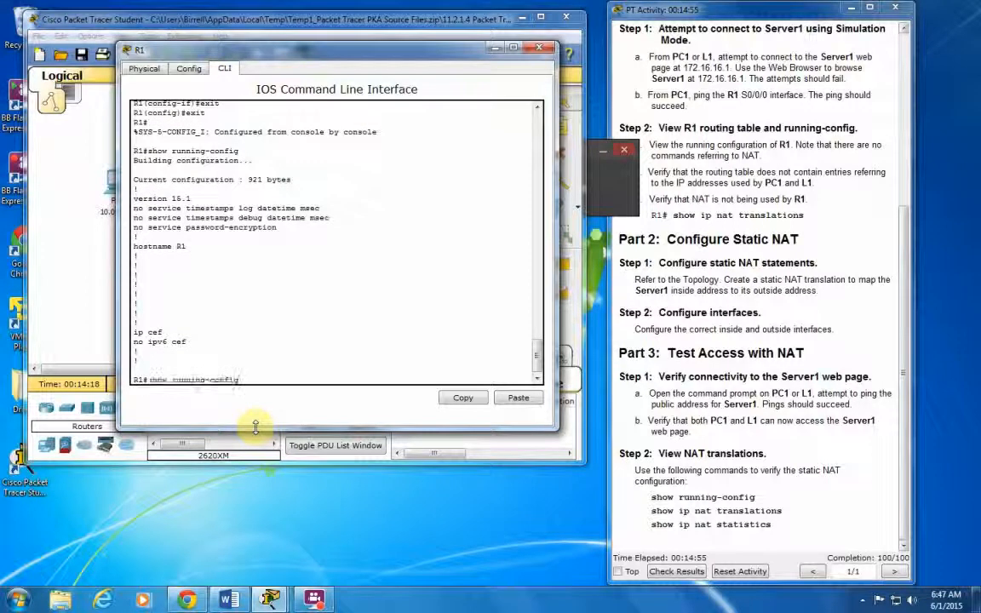
pyautogui.press('BackSpace')
pyautogui.press('BackSpace')
pyautogui.press('BackSpace')
pyautogui.press('BackSpace')
pyautogui.press('BackSpace')
pyautogui.press('BackSpace')
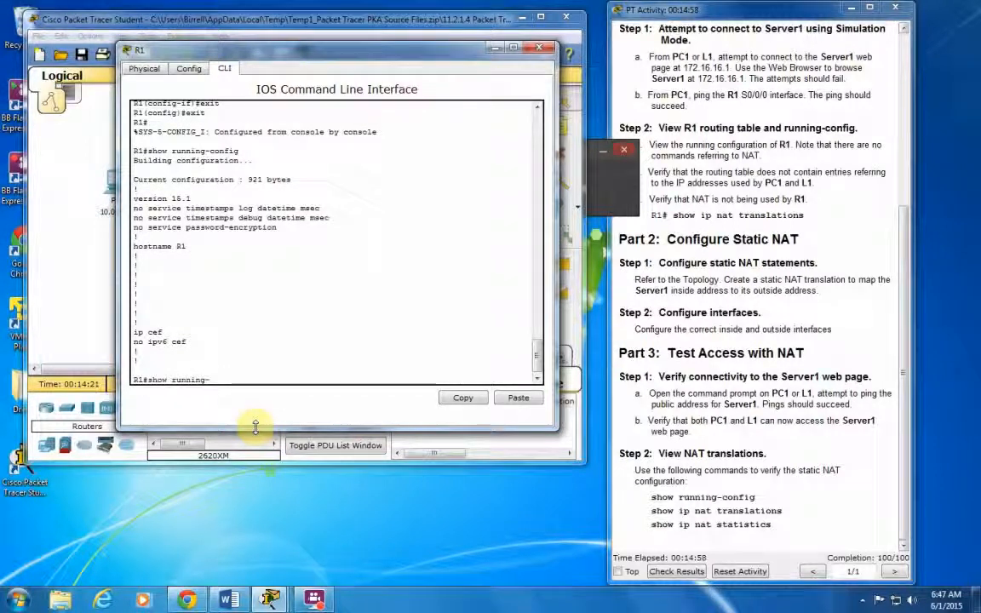
pyautogui.press('BackSpace')
pyautogui.press('BackSpace')
pyautogui.write('ip nat')
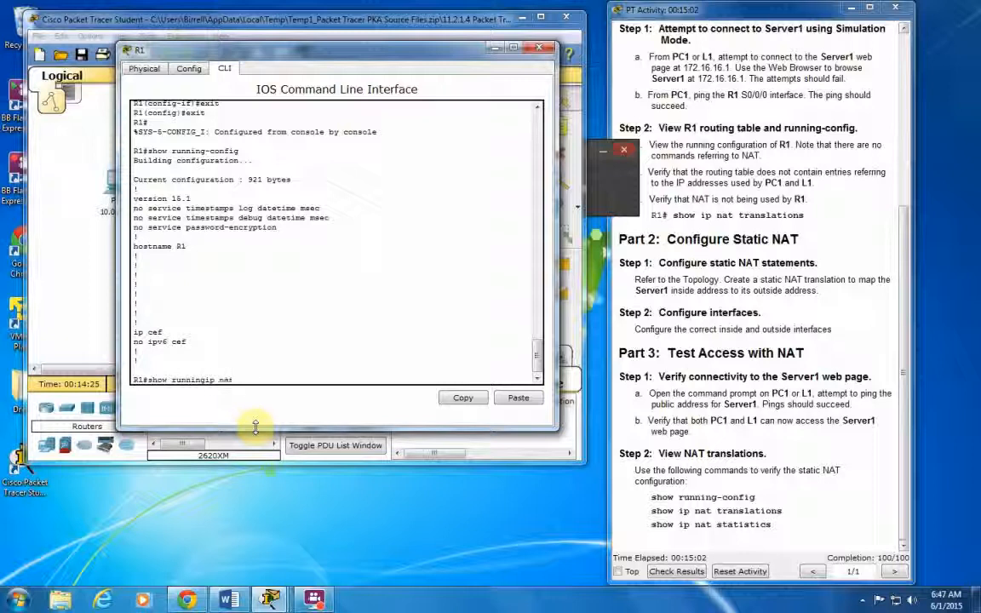
pyautogui.write(' translations')
pyautogui.press('Return')
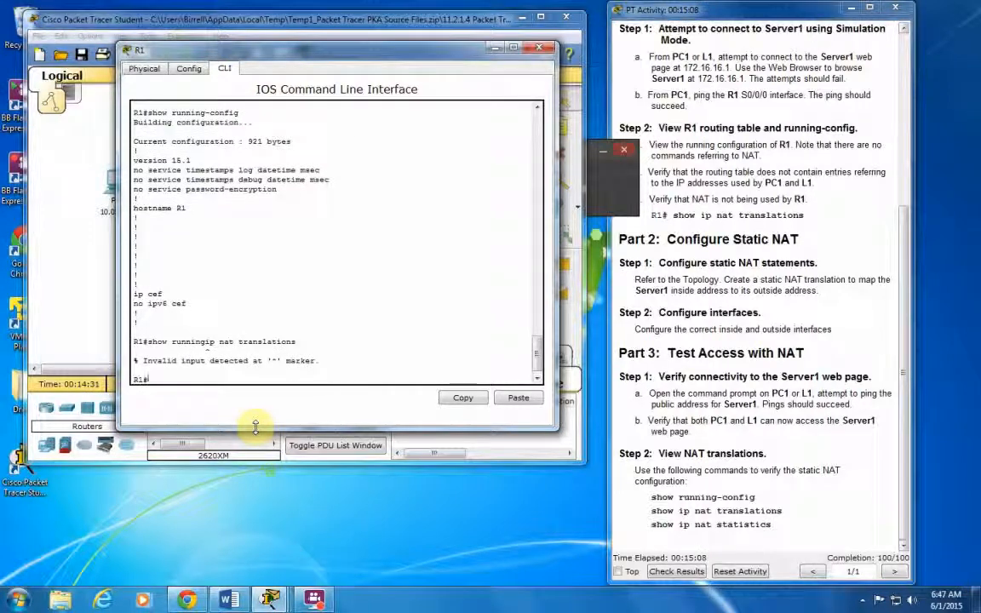
pyautogui.press('Up')
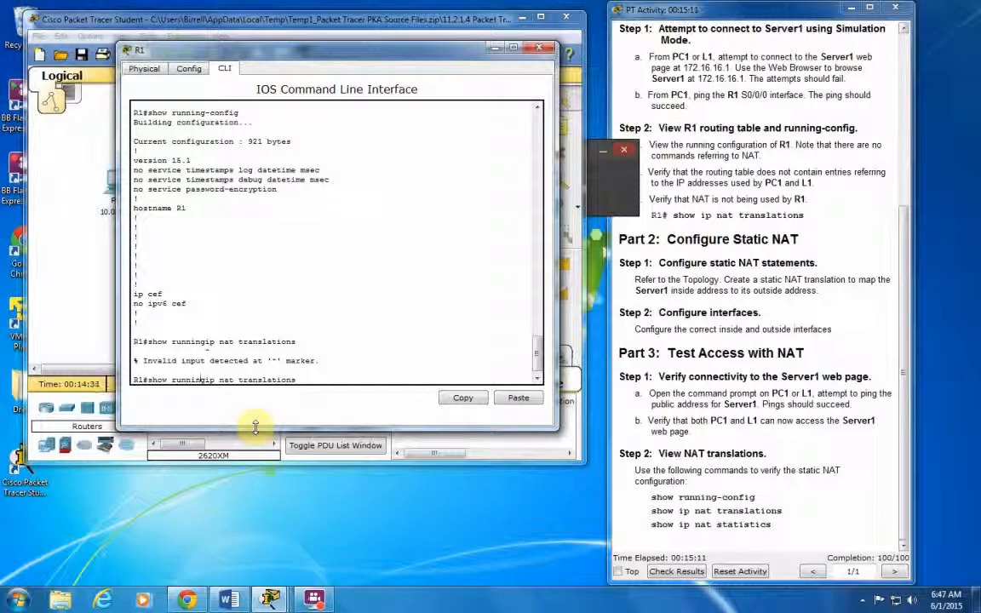
pyautogui.press('Return')
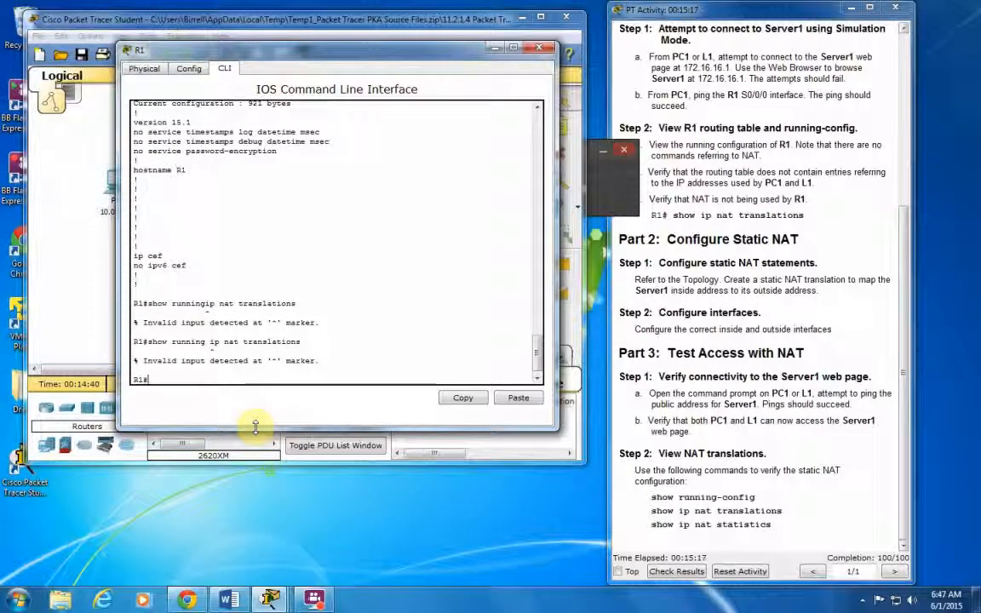
# Step: Correct the recalled command to show ip nat translations and run it on R1
pyautogui.press('Up')
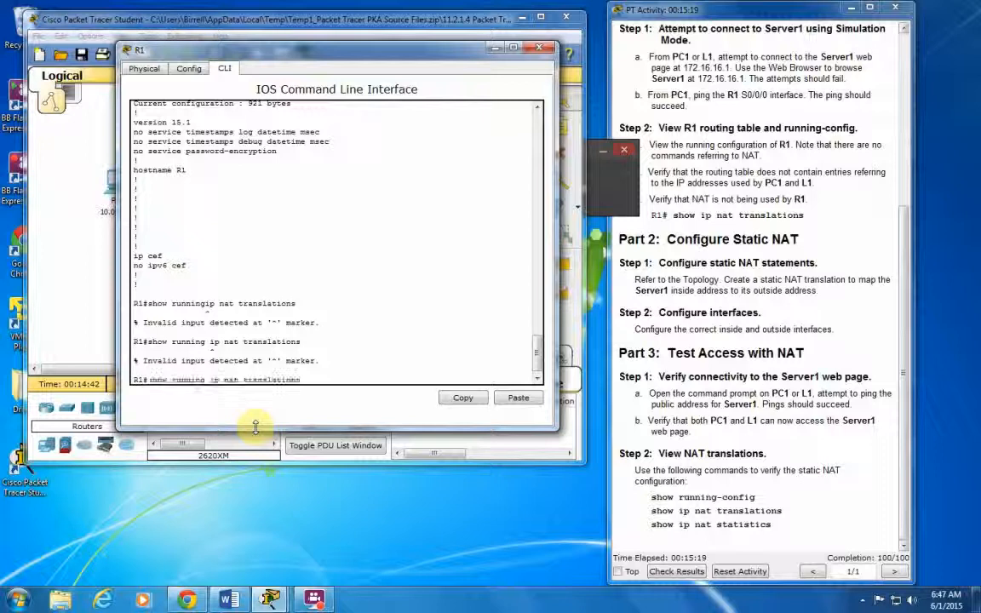
pyautogui.press('Left')
pyautogui.press('Left')
pyautogui.press('Left')
pyautogui.press('Left')
pyautogui.press('Left')
pyautogui.press('Left')
pyautogui.press('Left')
pyautogui.press('Left')
pyautogui.press('Left')
pyautogui.press('Left')
pyautogui.press('Left')
pyautogui.press('Left')
pyautogui.press('Left')
pyautogui.press('Left')
pyautogui.press('Left')
pyautogui.press('Left')
pyautogui.press('Left')
pyautogui.press('Left')
pyautogui.press('Left')
pyautogui.press('Left')
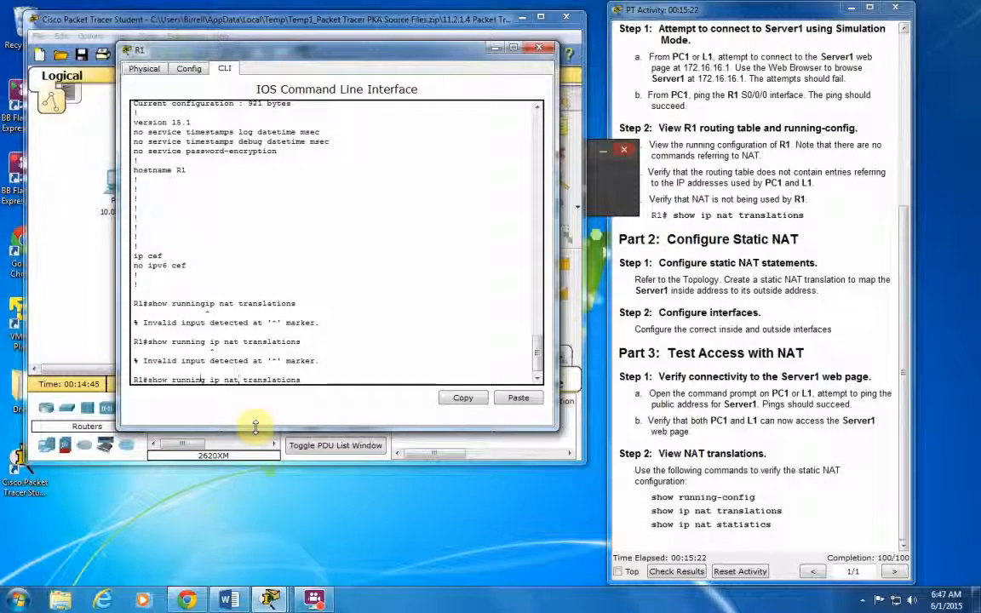
pyautogui.press('BackSpace')
pyautogui.press('BackSpace')
pyautogui.press('BackSpace')
pyautogui.press('BackSpace')
pyautogui.press('BackSpace')
pyautogui.press('BackSpace')
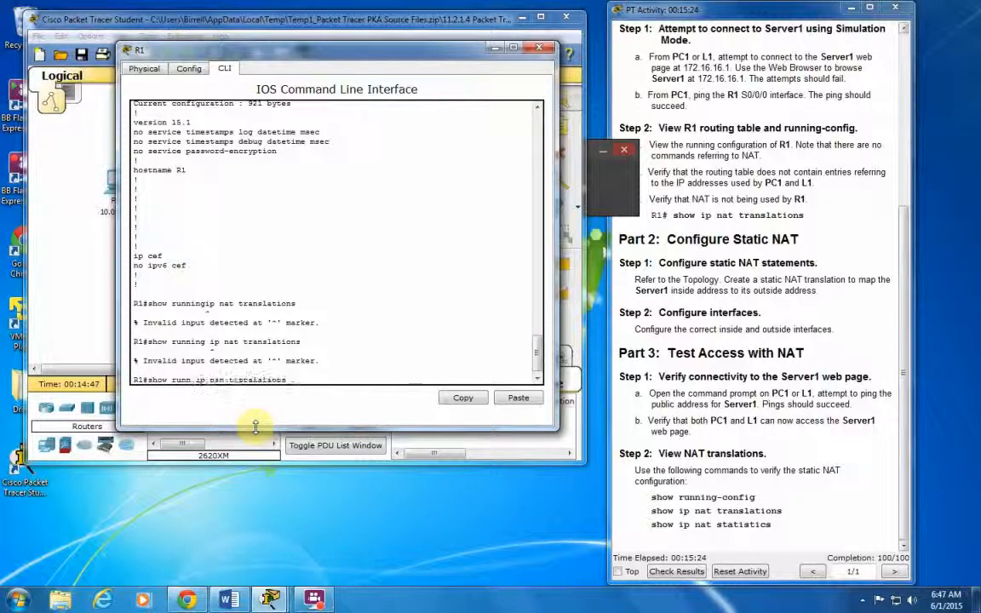
pyautogui.press('BackSpace')
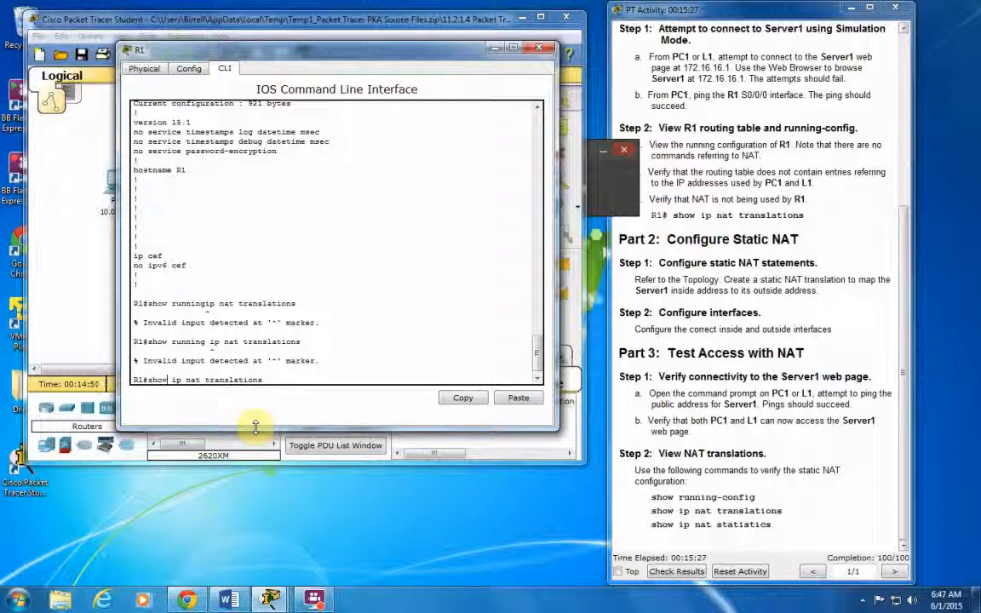
pyautogui.press('Return')
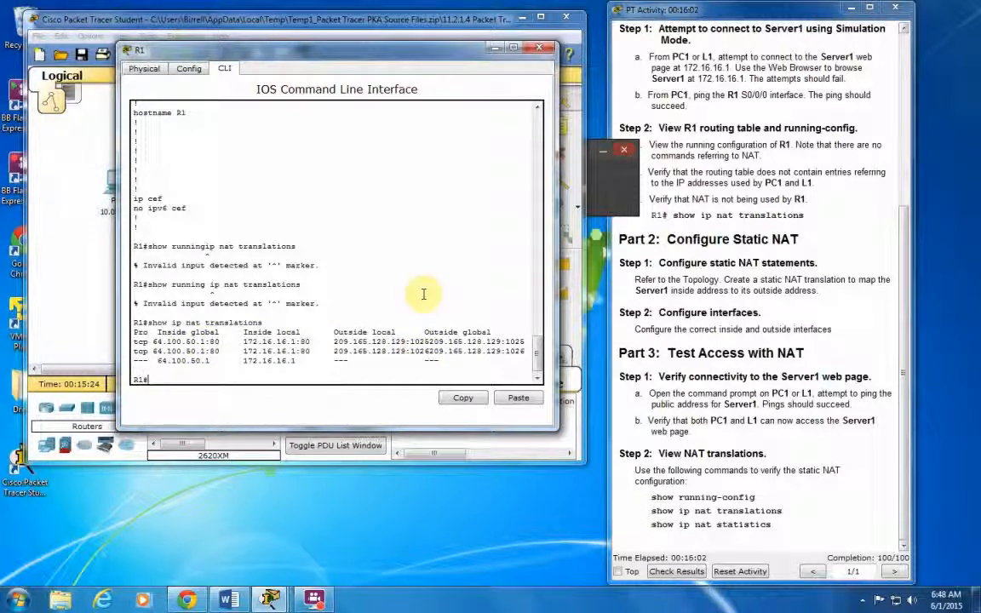
# Step: Display R1's NAT statistics with show ip nat statistics, and close the R1 window
pyautogui.write('show ip nat statisctics')
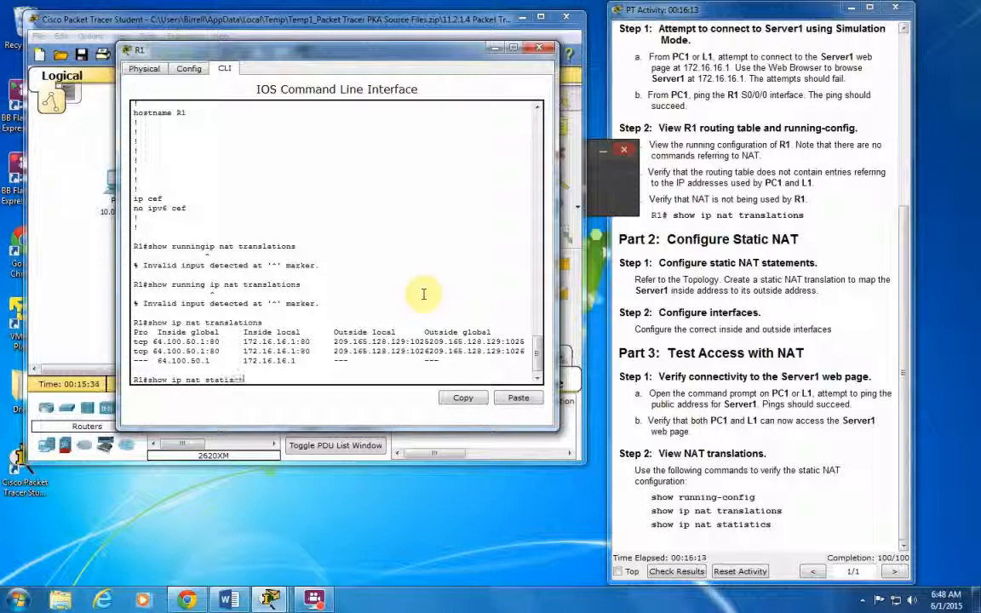
pyautogui.press('Return')
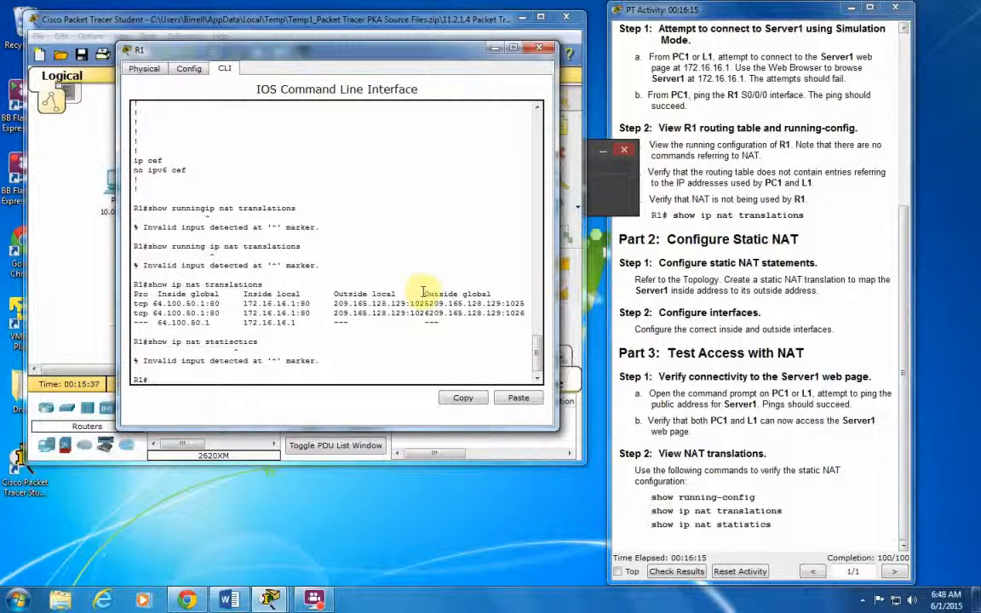
pyautogui.press('Up')
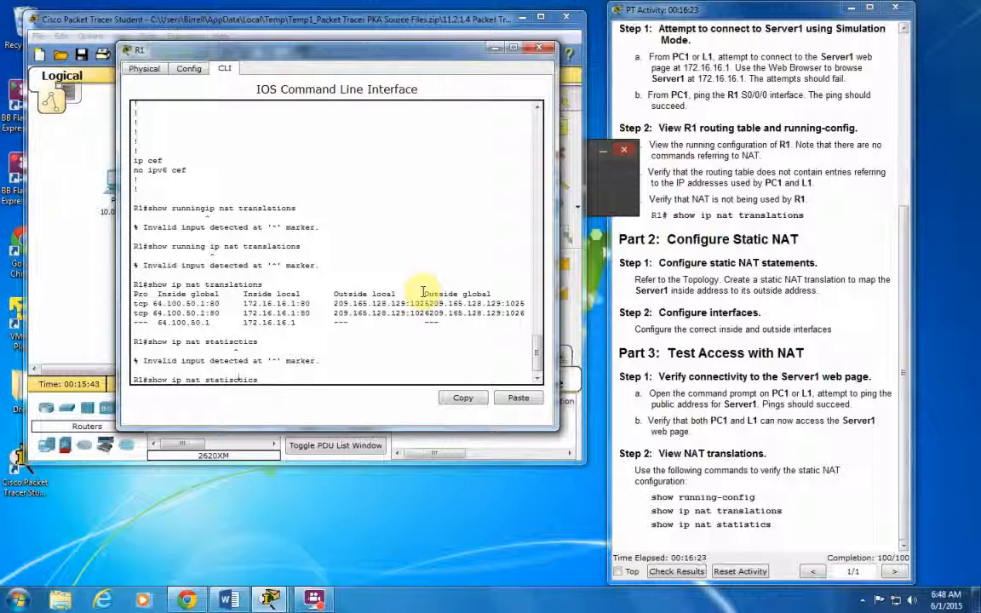
pyautogui.press('BackSpace')
pyautogui.press('Return')
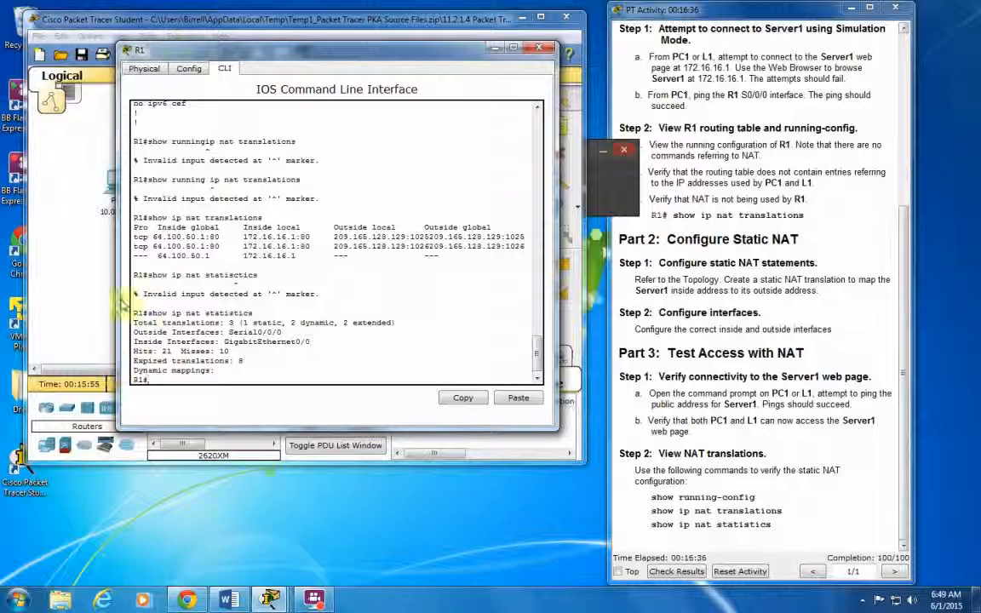
pyautogui.click(534, 52)
pyautogui.click(569, 18)
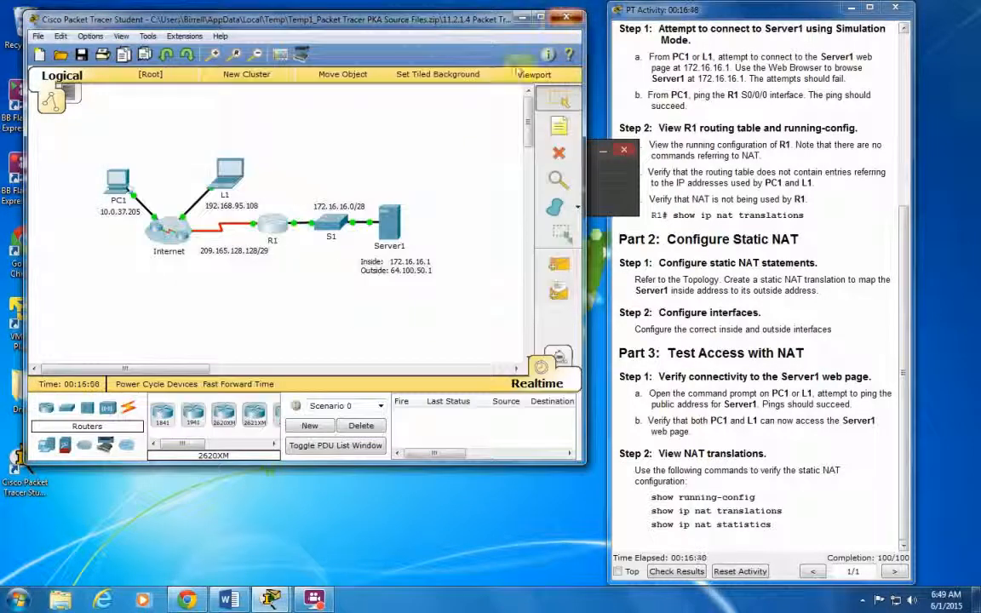